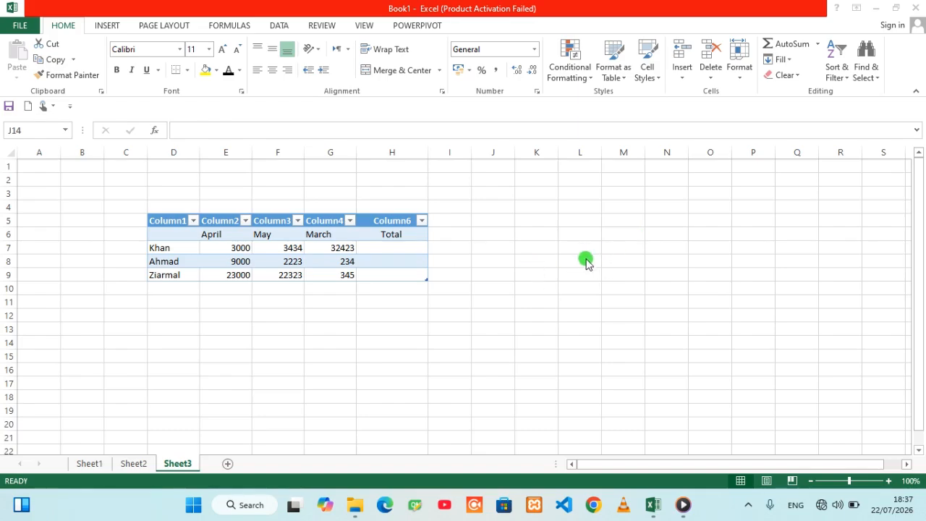
- Enter the addition formula =3+4 in cell M8
left_click(624, 258)
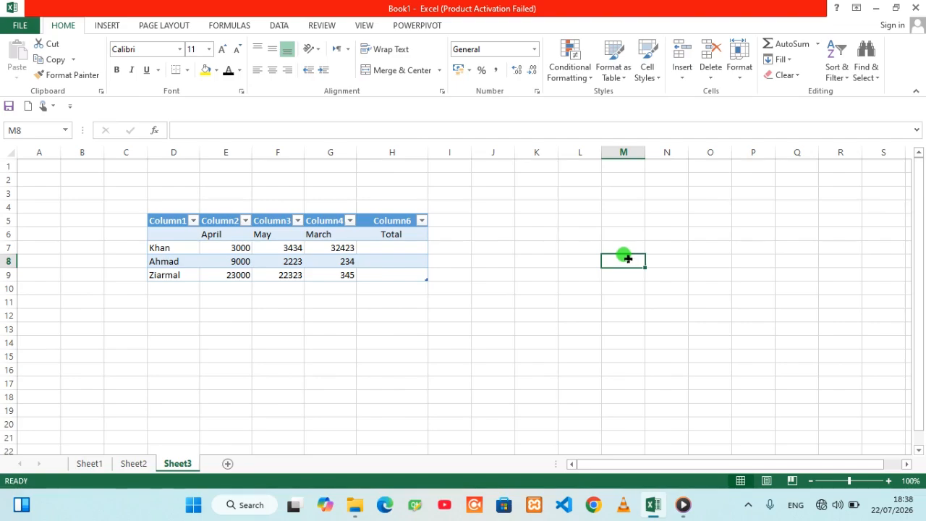
type("=")
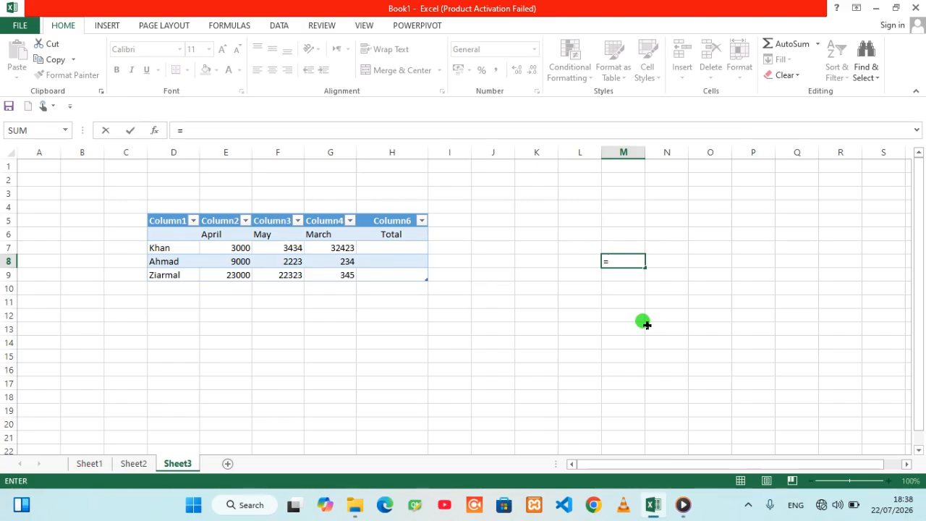
type("3+4")
key("Return")
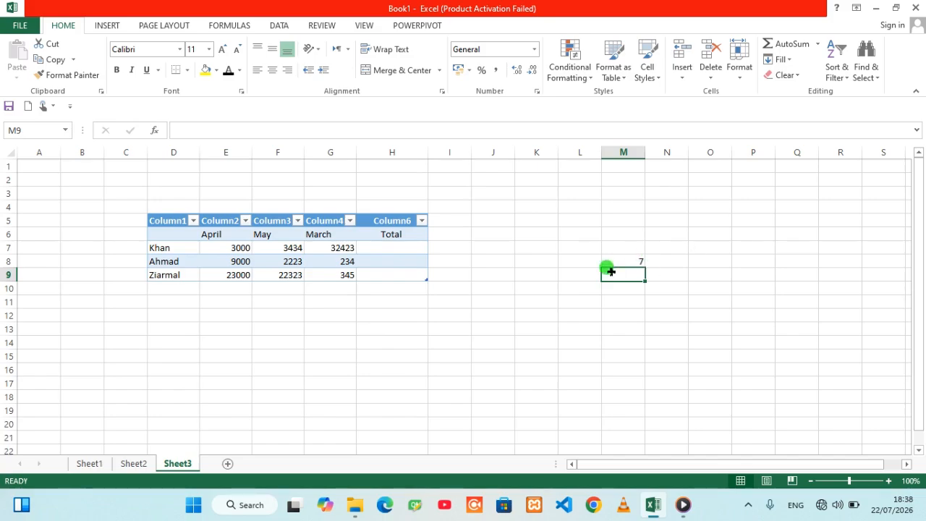
- Enter 3*4 without an equals sign in cell O5 and check the cell's content
left_click(693, 218)
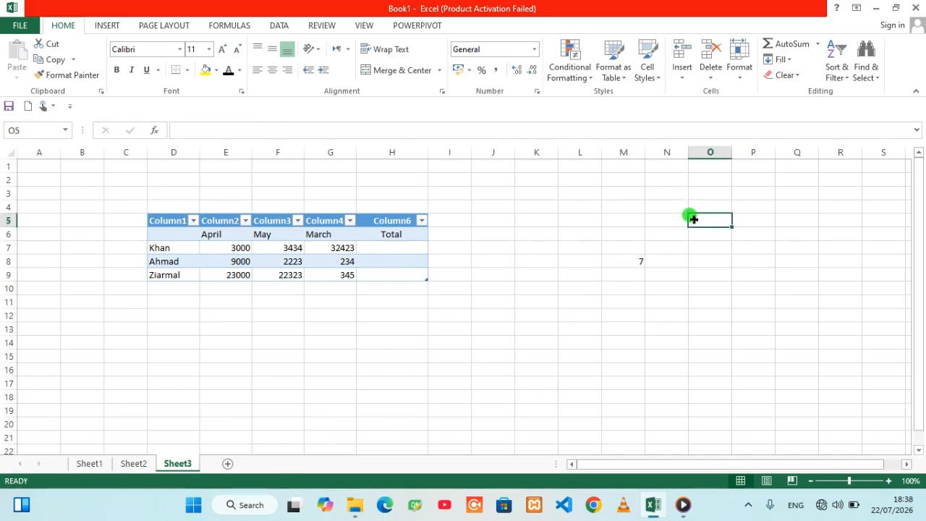
type("3*4")
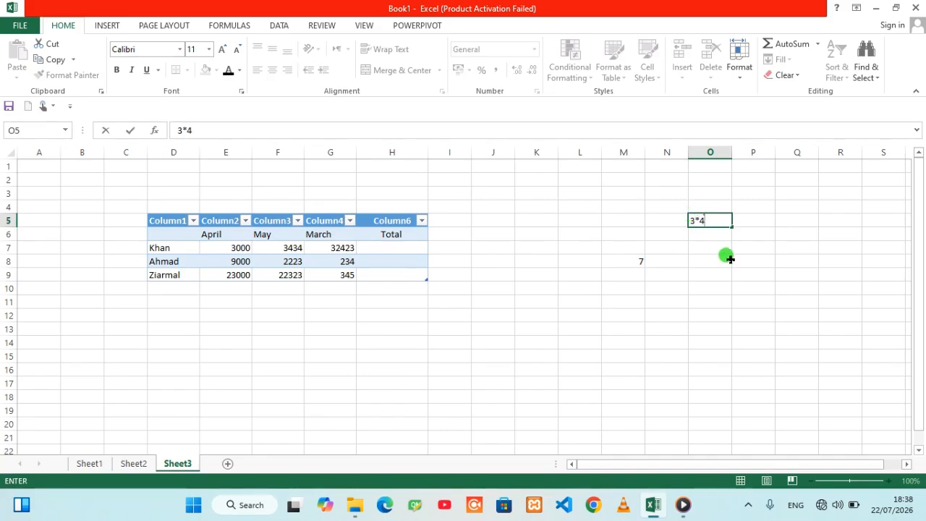
key("Return")
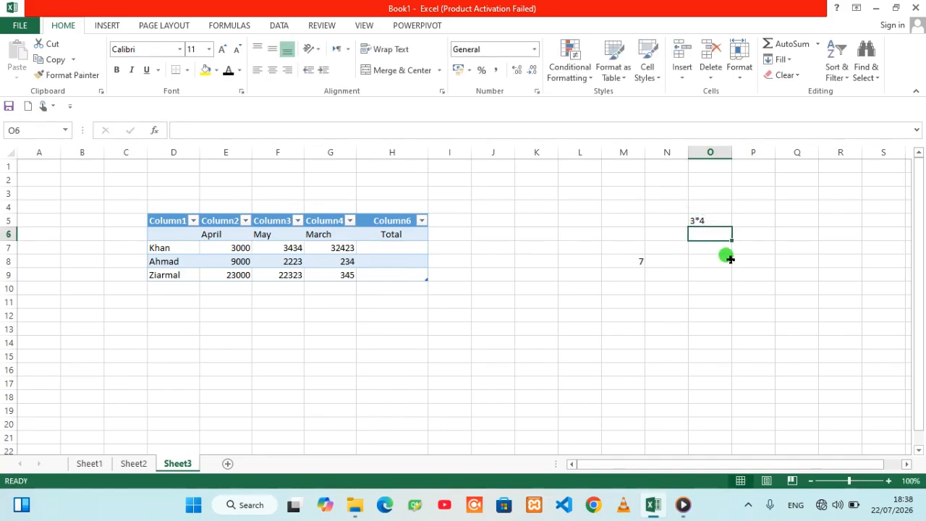
left_click(699, 221)
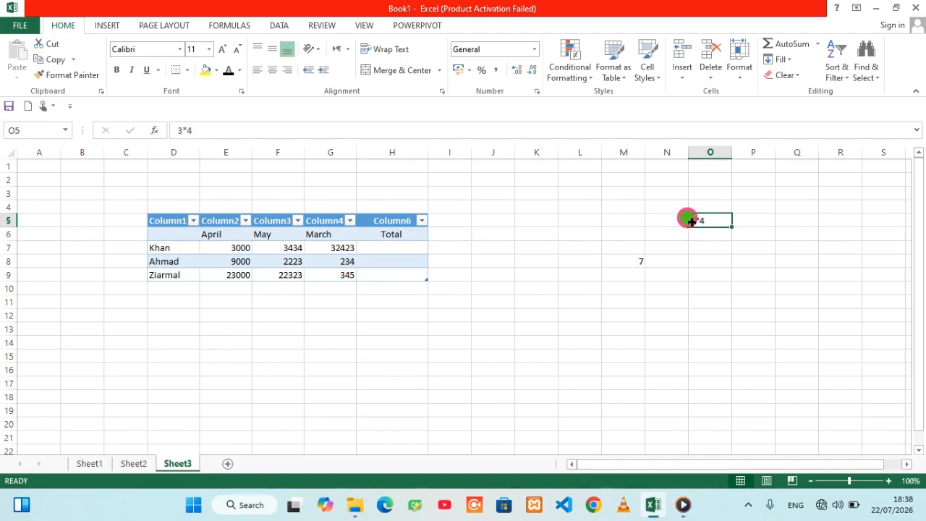
key("Left")
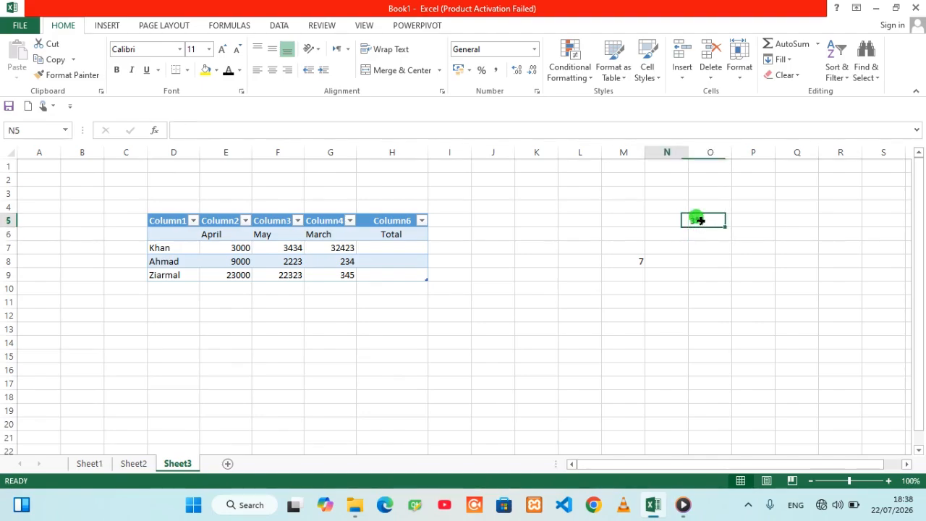
left_click(699, 221)
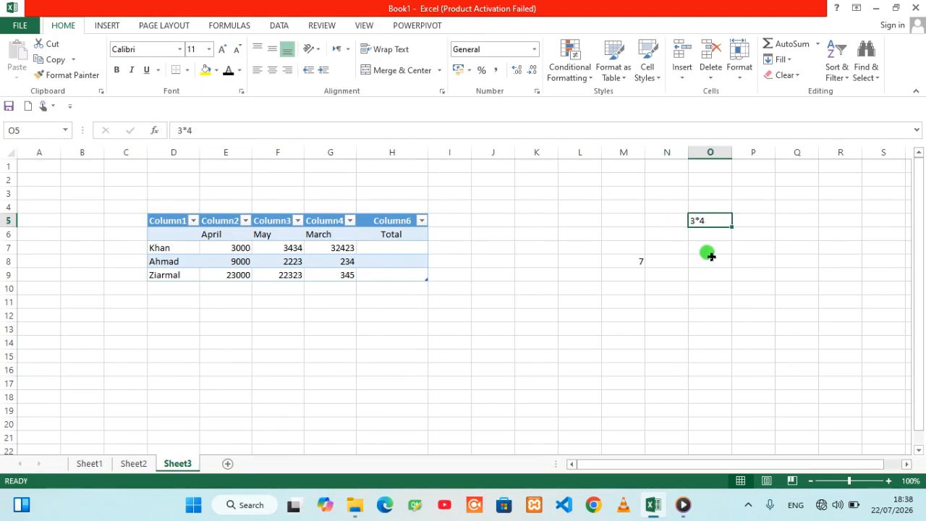
- Enter the multiplication formula =3*4 in cell O7
left_click(709, 248)
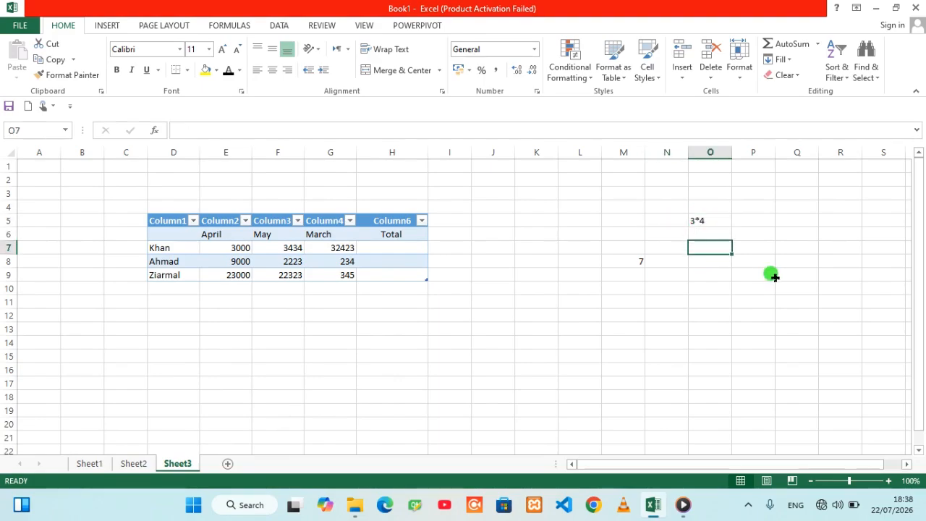
type("=3*4")
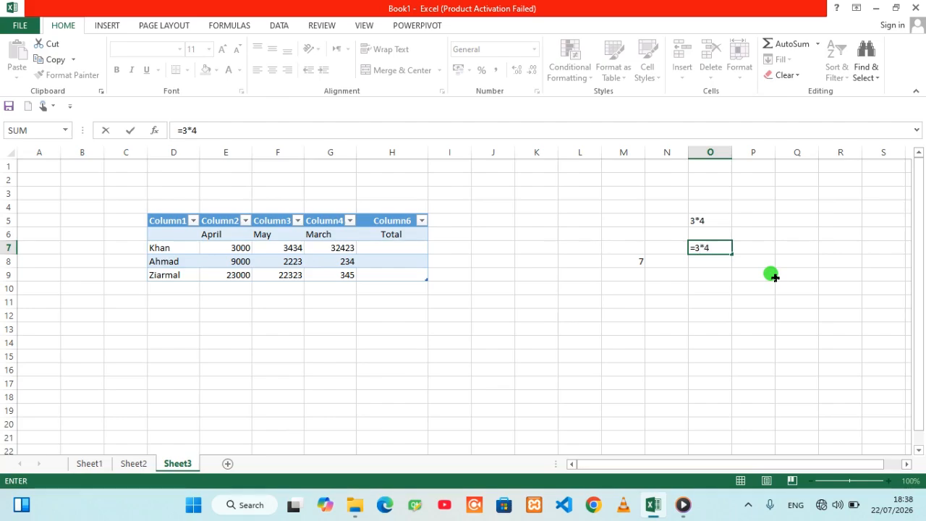
key("Return")
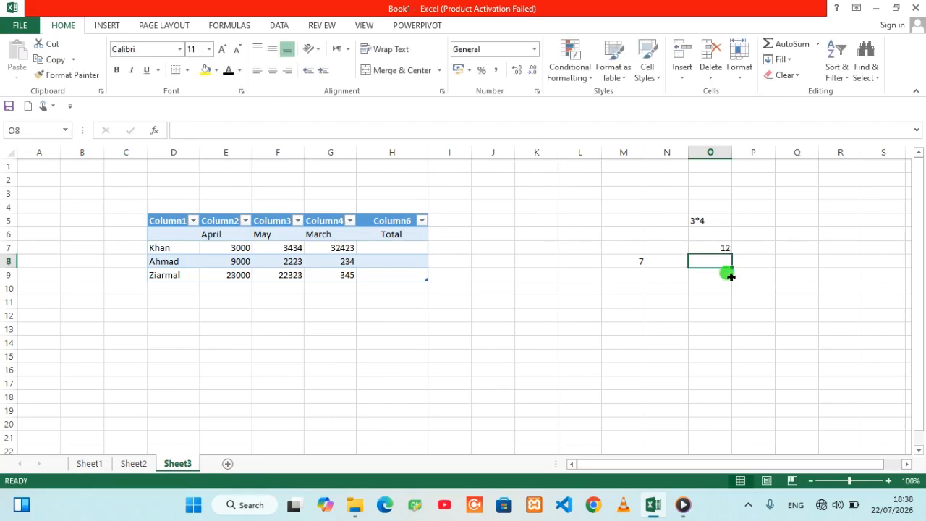
- Enter the division formula =3/4 in cell N6
left_click(651, 230)
type("3/")
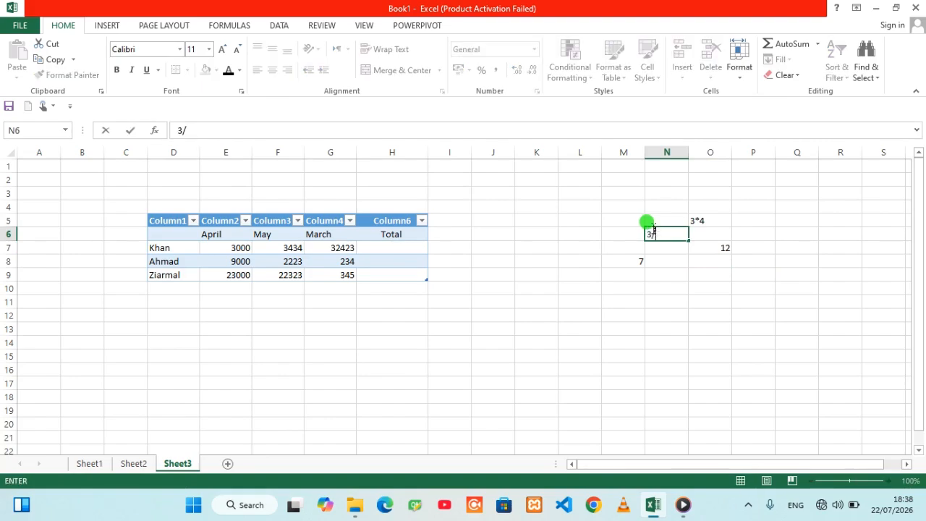
type("3")
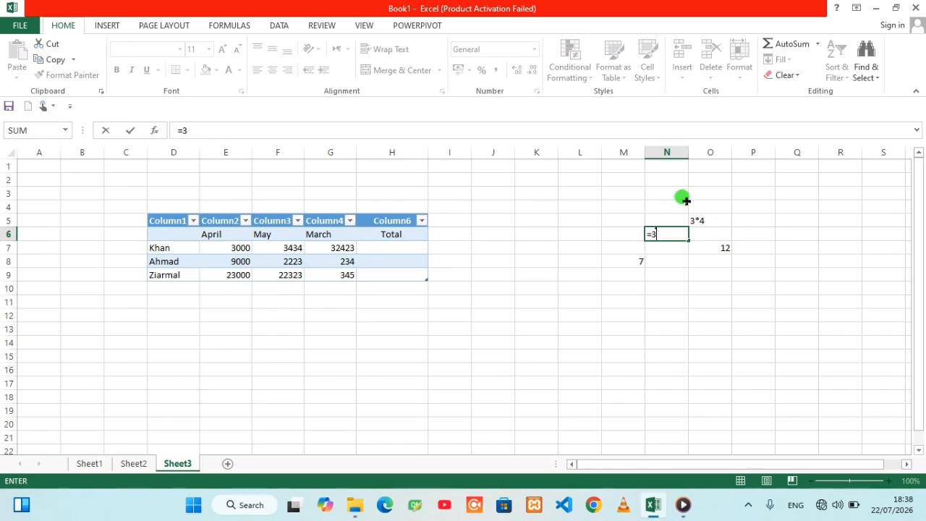
type("/4")
key("Return")
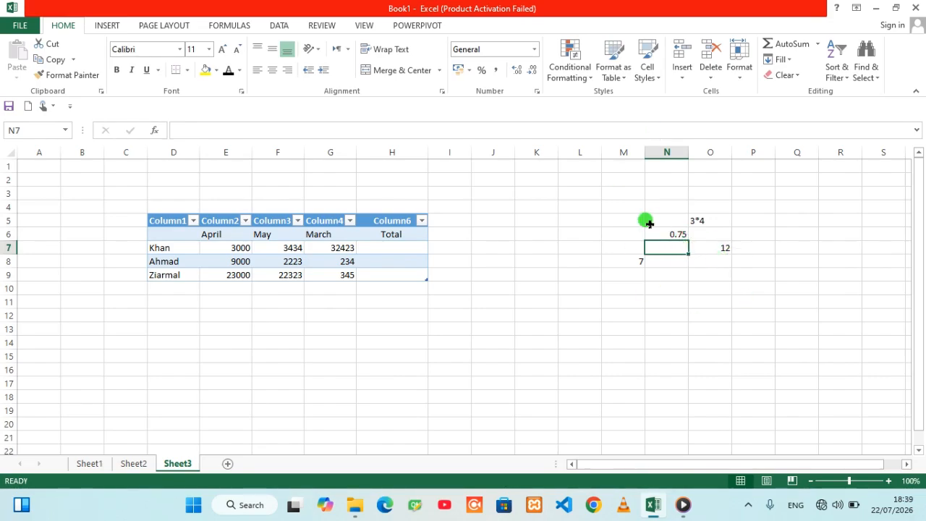
- Check the formula in cell M8, and undo all the sample calculations along with the earlier deletion of the table's Column5
left_click(715, 272)
left_click(650, 260)
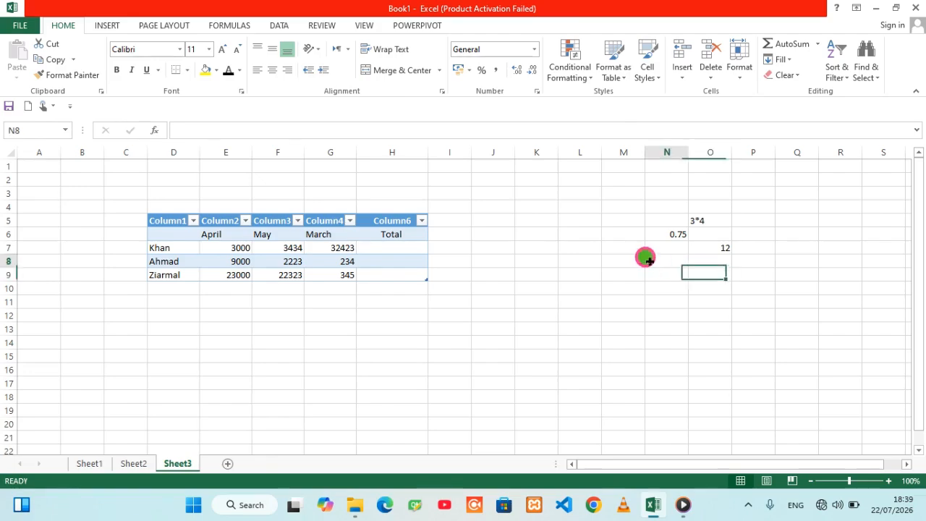
left_click(639, 262)
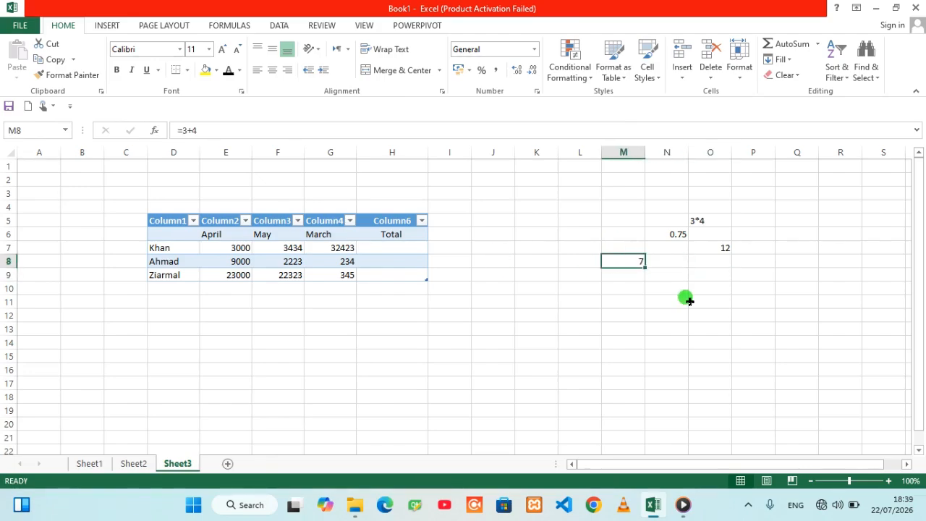
key("ctrl+z")
key("ctrl+z")
key("ctrl+z")
key("ctrl+z")
key("ctrl+z")
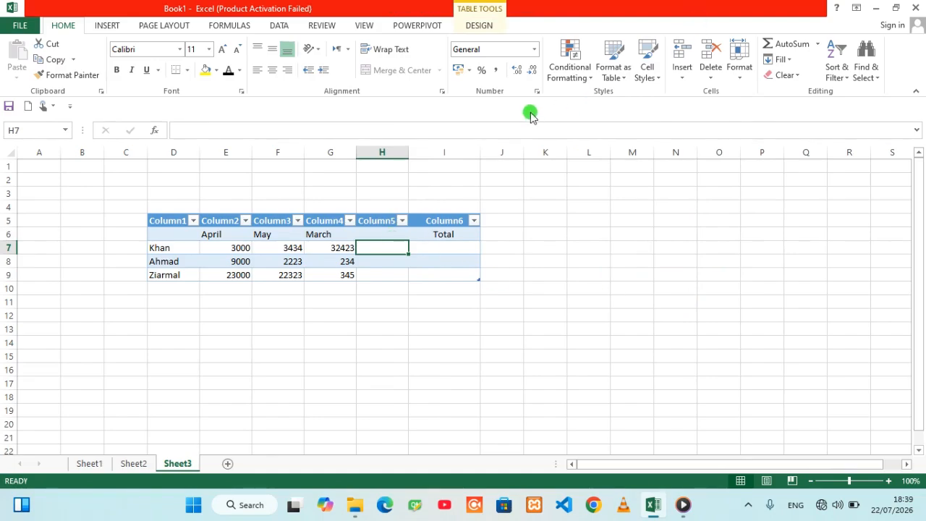
- Delete the sheet column holding the table's empty Column5
left_click(710, 73)
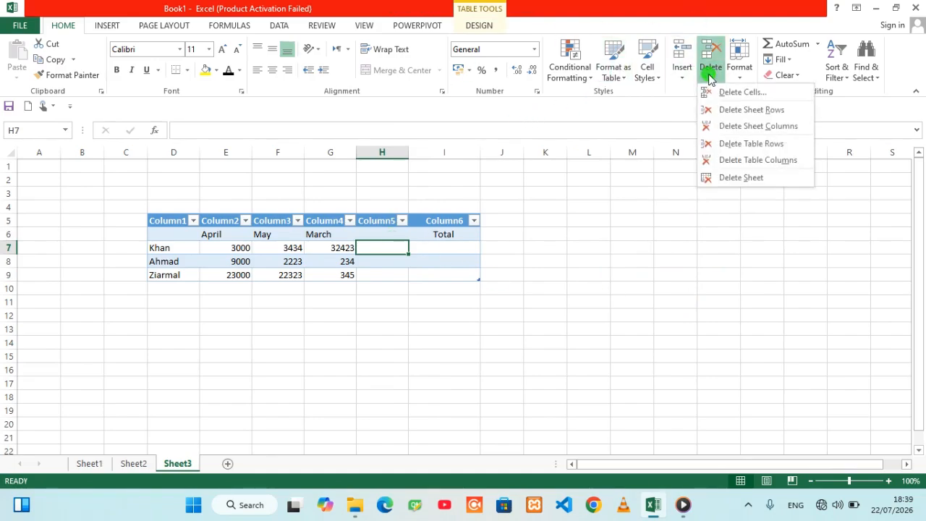
left_click(734, 125)
left_click(396, 367)
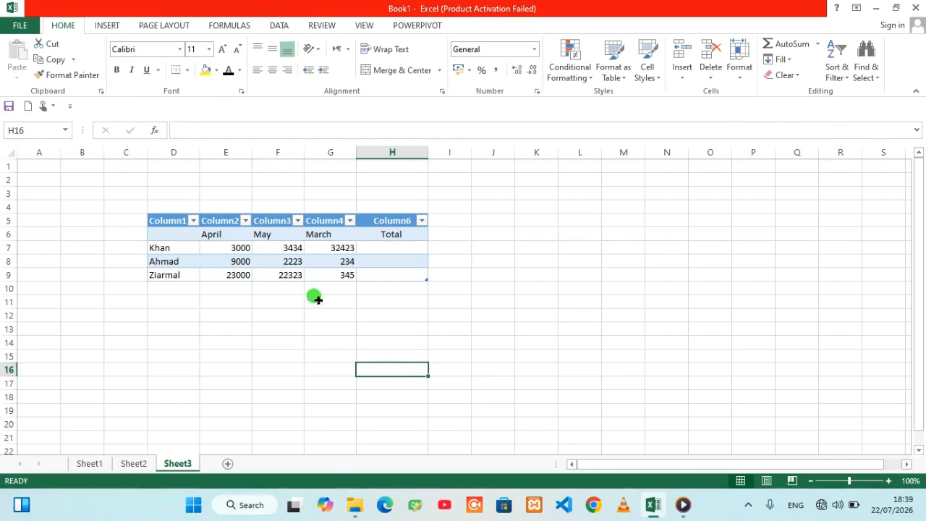
- Review the table's row names in D7:D9 and the April, May and March headings in row 6
left_click(160, 247)
left_click(173, 262)
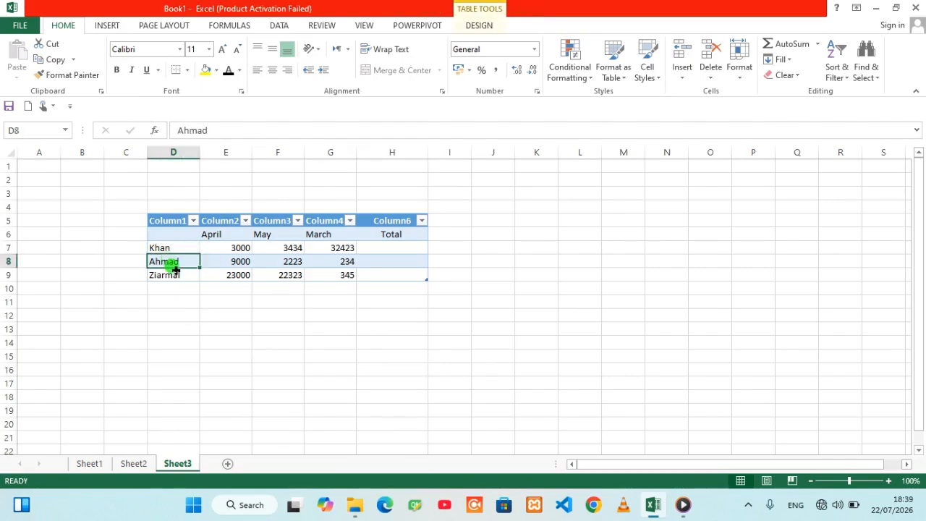
left_click(176, 276)
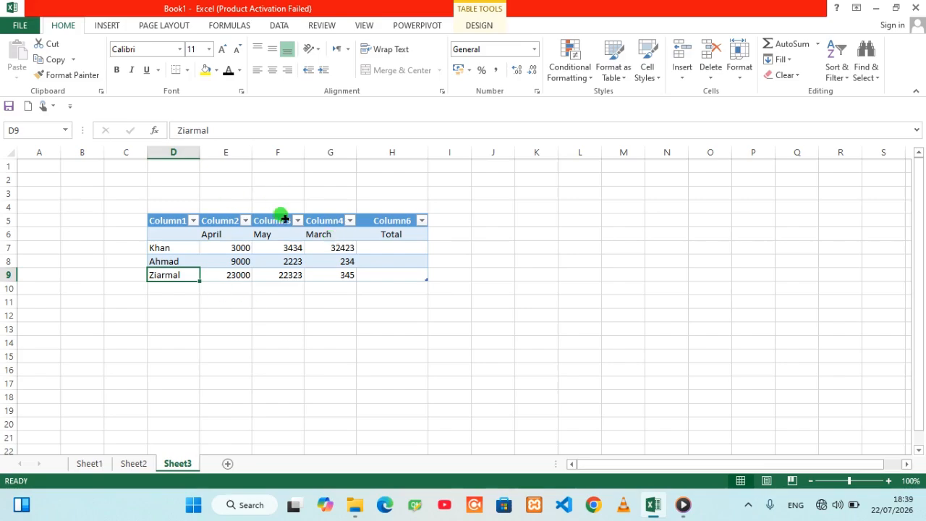
left_click(236, 238)
left_click(264, 230)
left_click(308, 232)
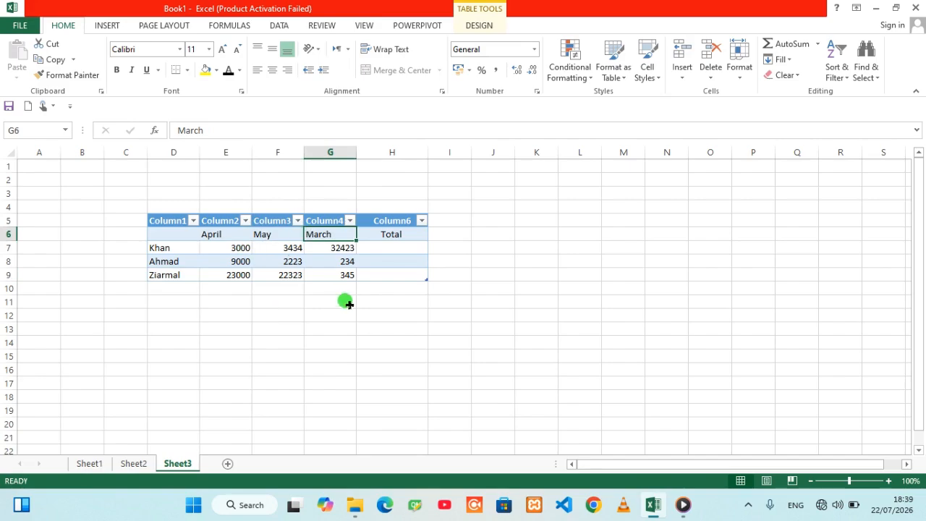
- Examine each person's April, May and March amounts row by row in E7:G9
left_click(172, 246)
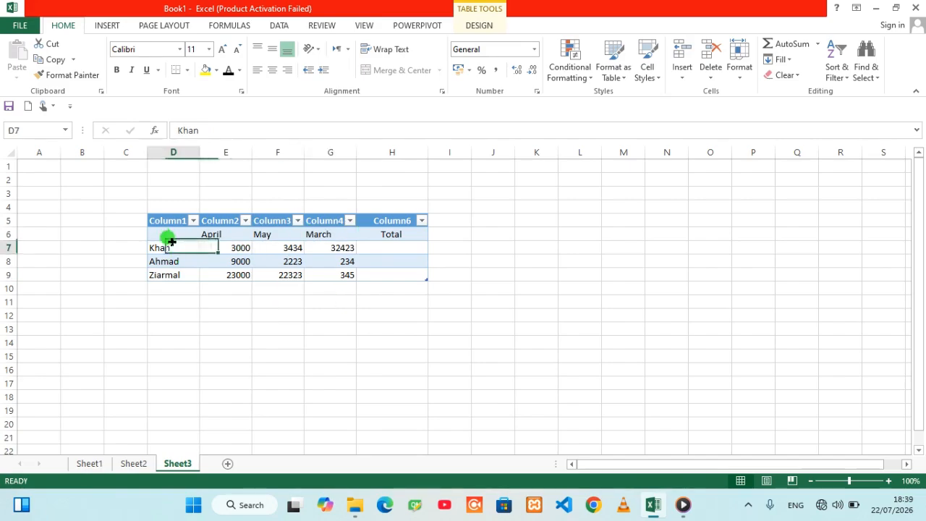
left_click(233, 248)
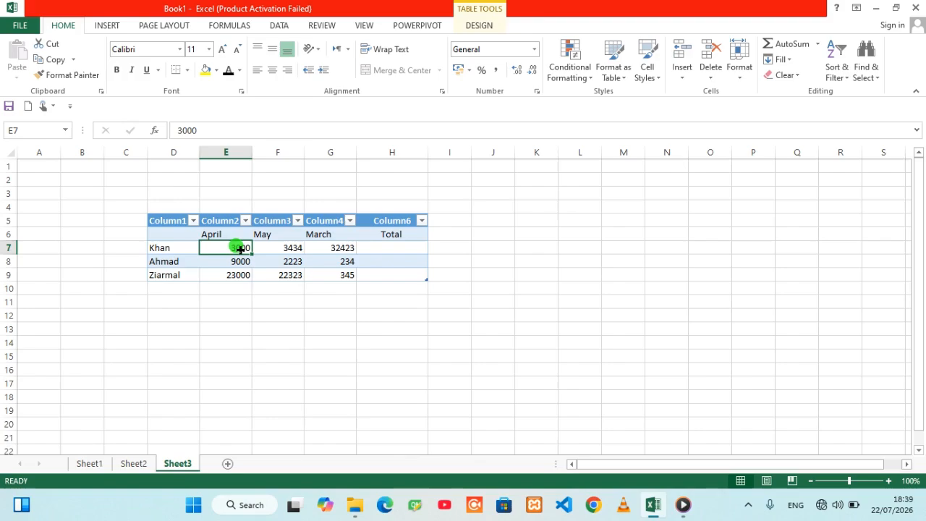
left_click(288, 246)
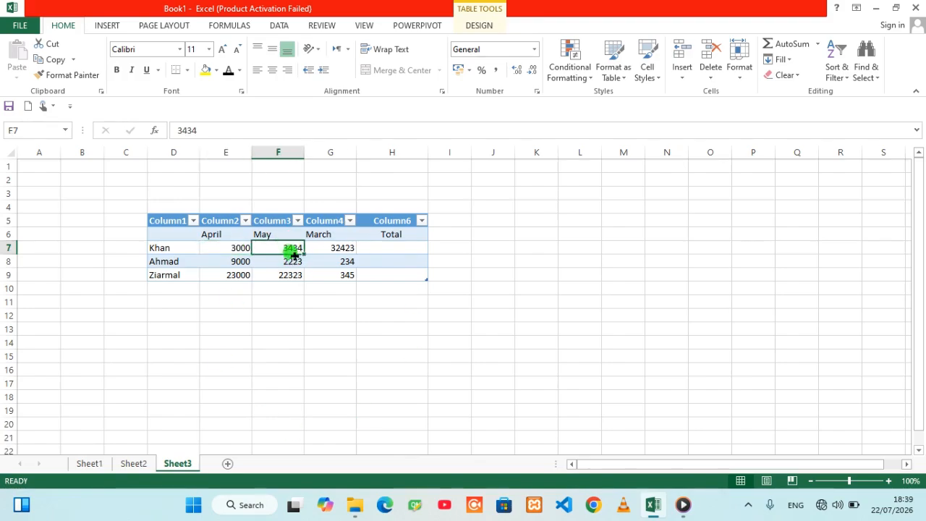
left_click(333, 248)
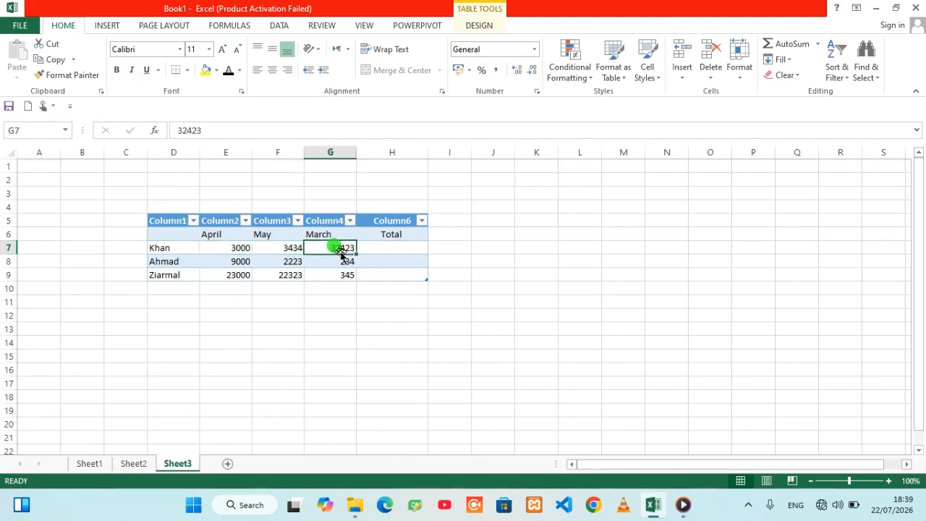
left_click(241, 260)
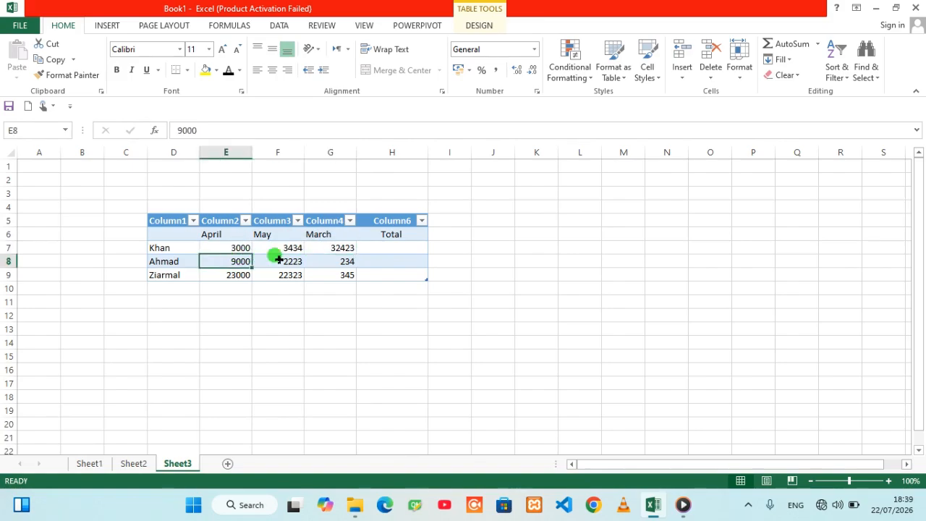
left_click(284, 261)
left_click(340, 262)
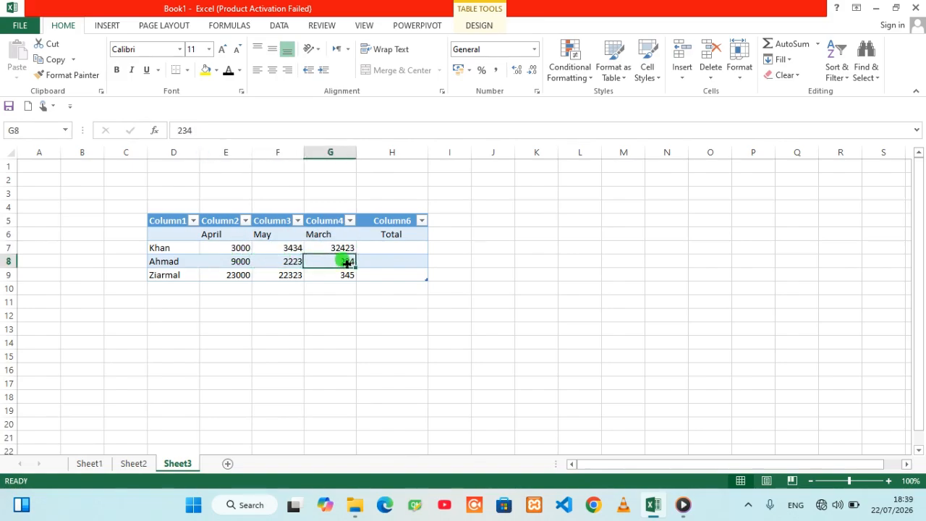
left_click(248, 275)
left_click(282, 273)
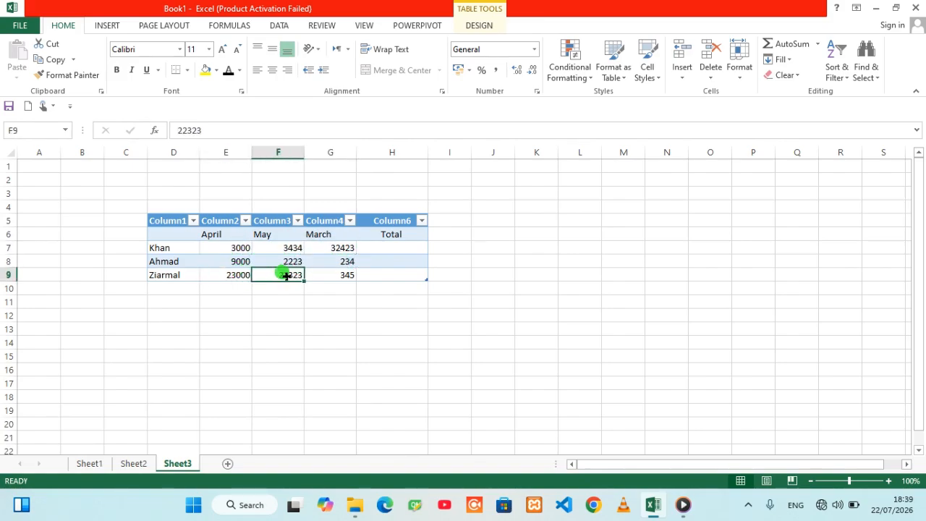
left_click(335, 285)
- Look over the empty Total cells H7 to H9 beside the monthly amounts
left_click(401, 244)
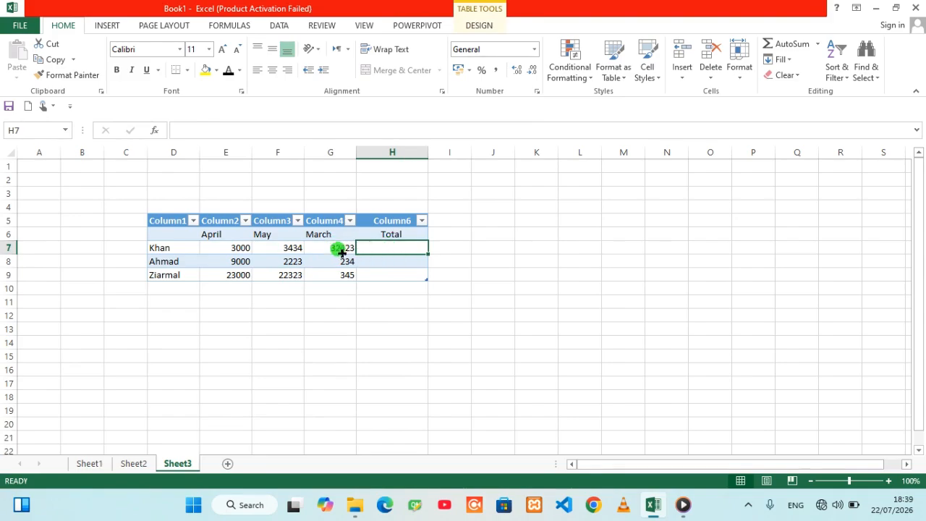
left_click(383, 263)
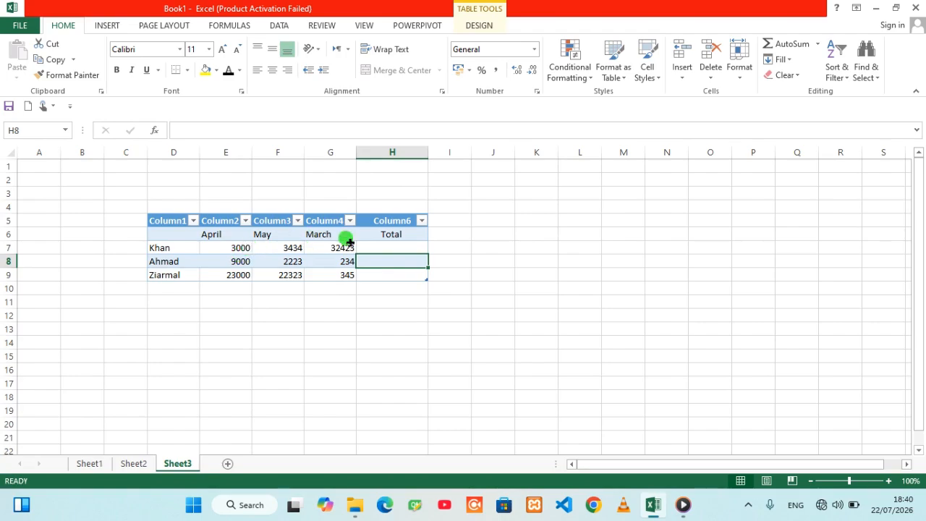
left_click(380, 246)
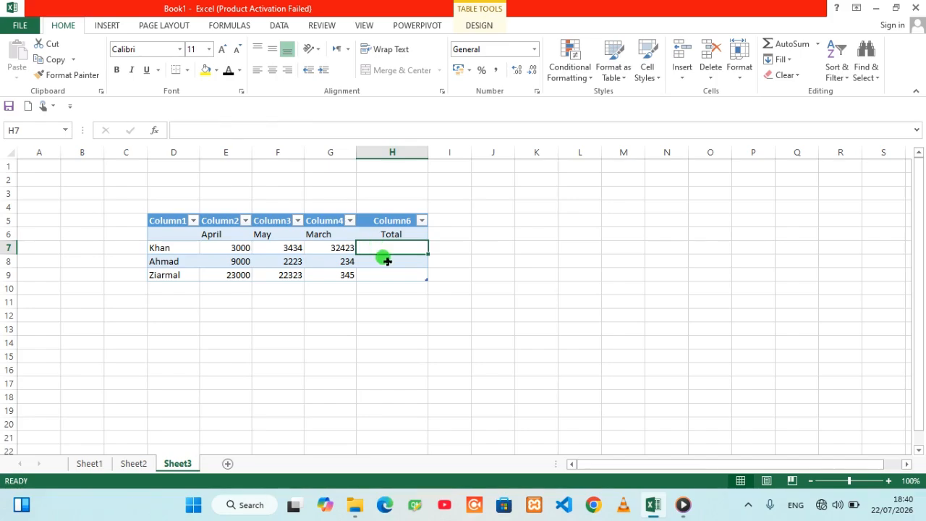
left_click(384, 259)
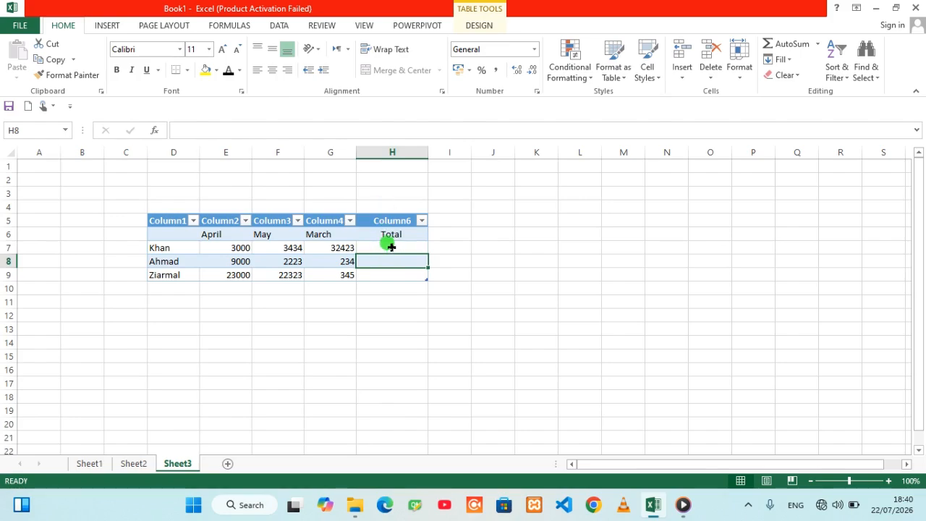
left_click(392, 245)
left_click(387, 258)
left_click(389, 273)
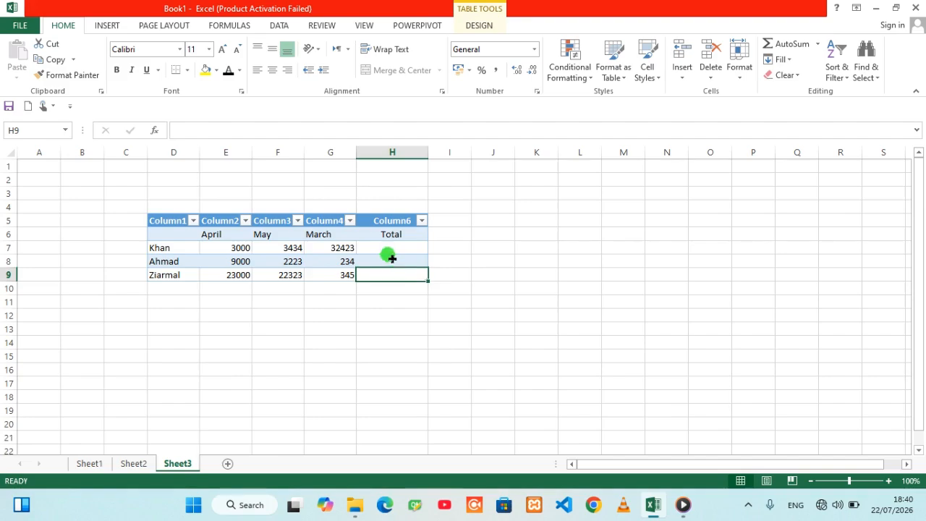
left_click(392, 257)
left_click(391, 245)
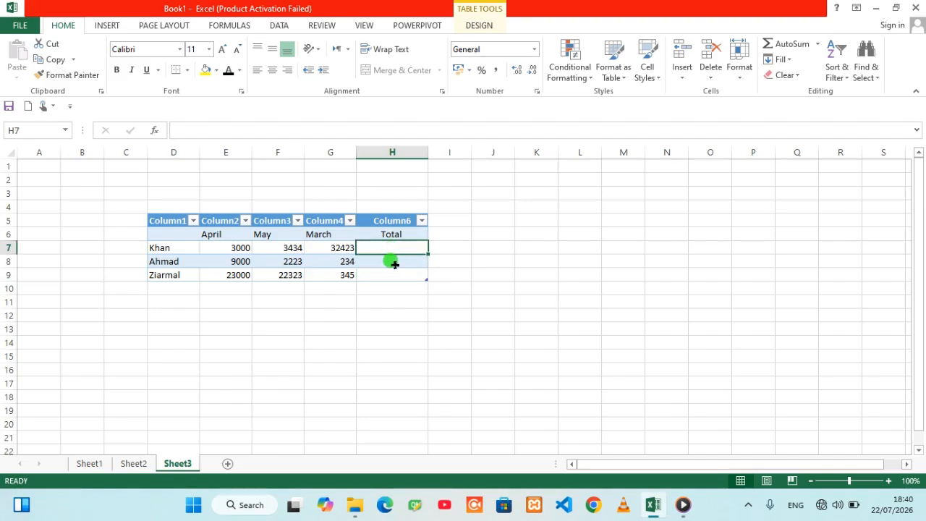
left_click(395, 263)
left_click(394, 273)
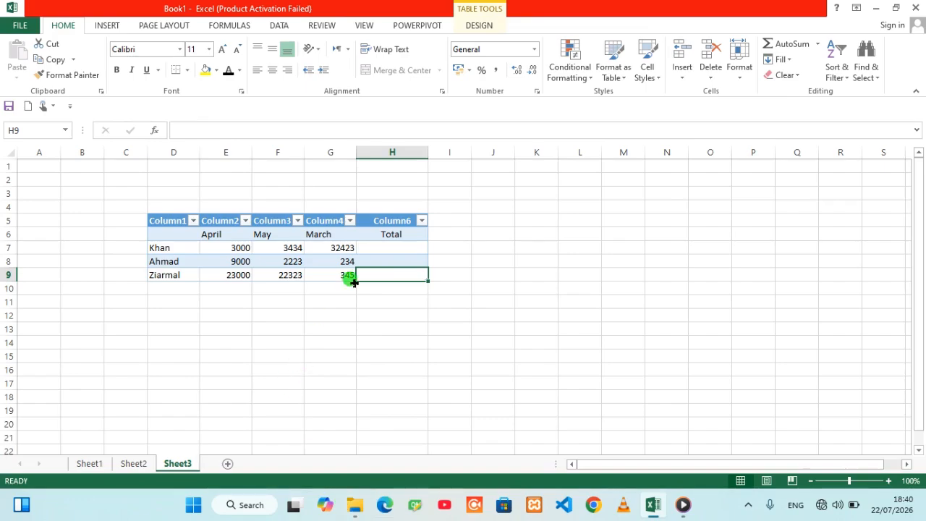
left_click(394, 246)
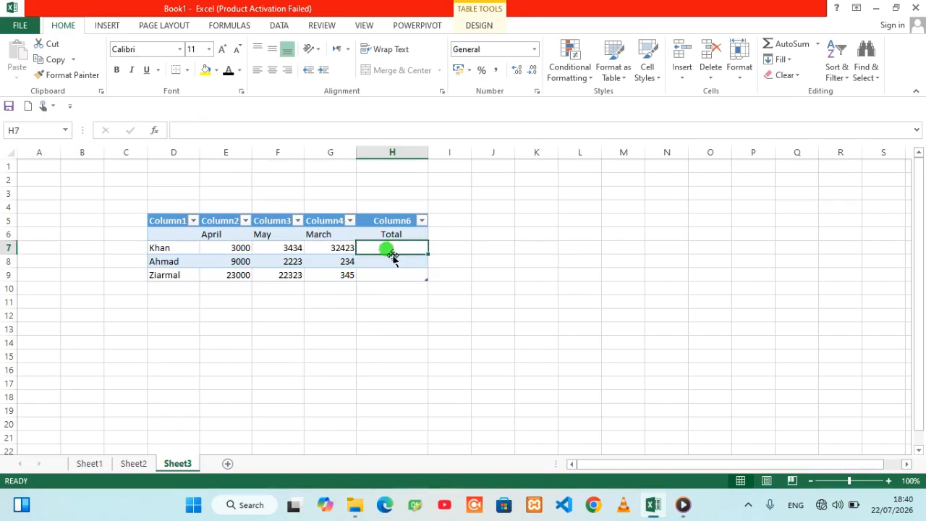
type("=")
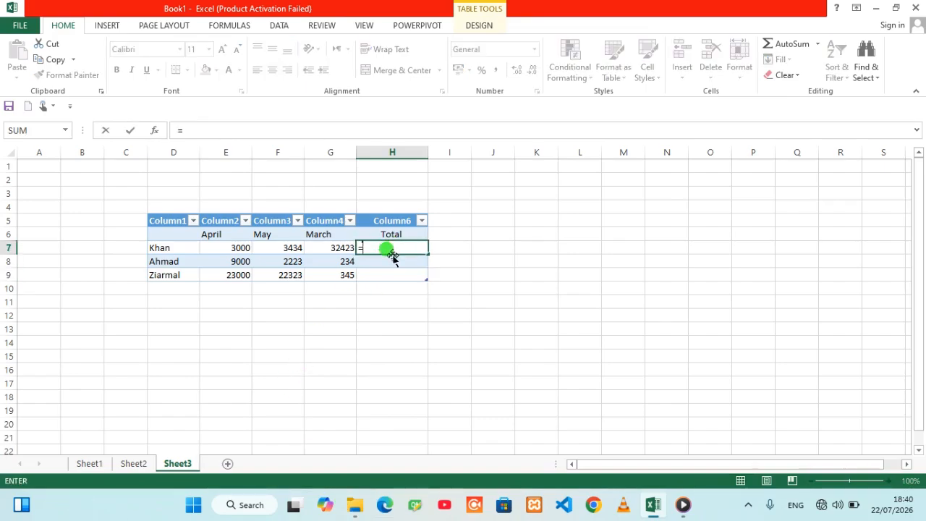
left_click(234, 247)
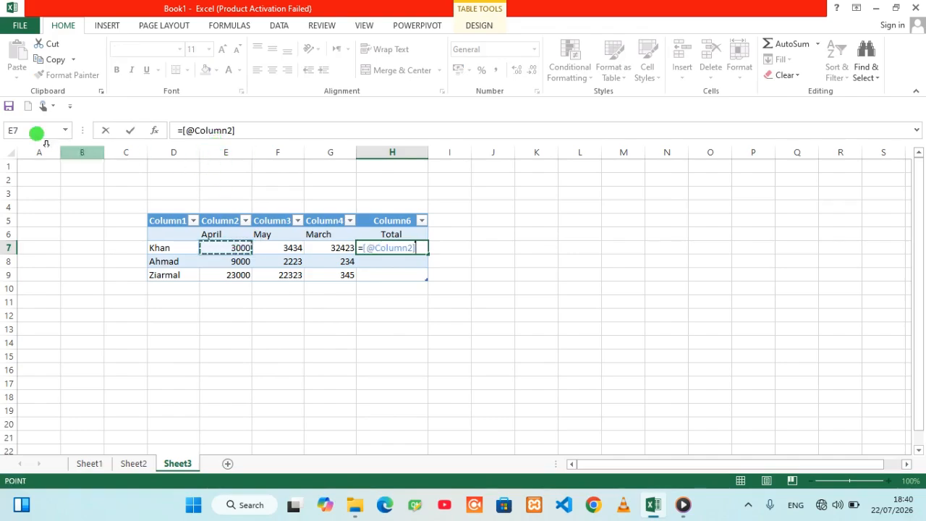
left_click(228, 152)
left_click(230, 248)
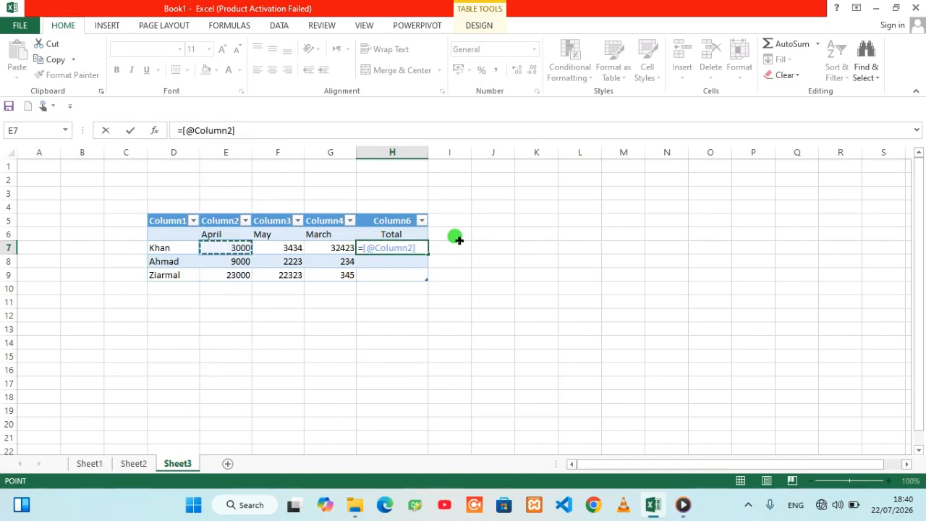
type("+")
left_click(292, 248)
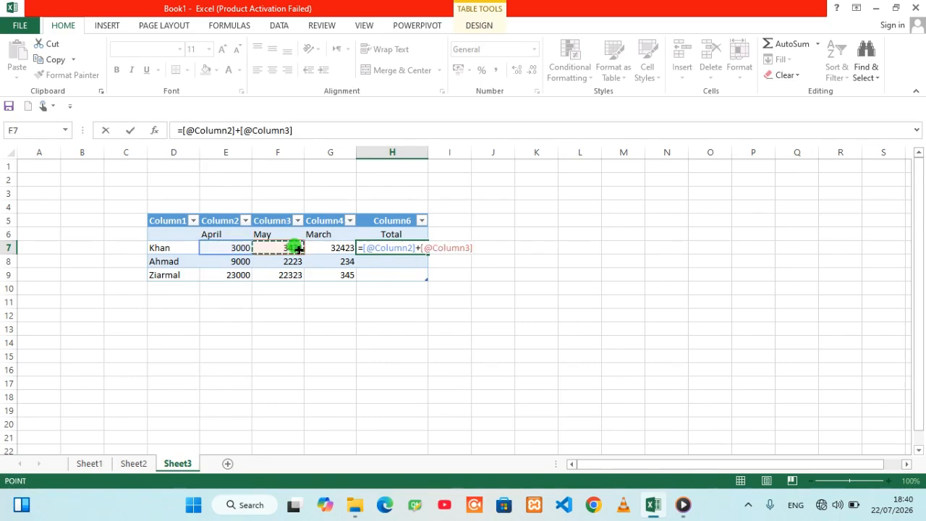
type("+")
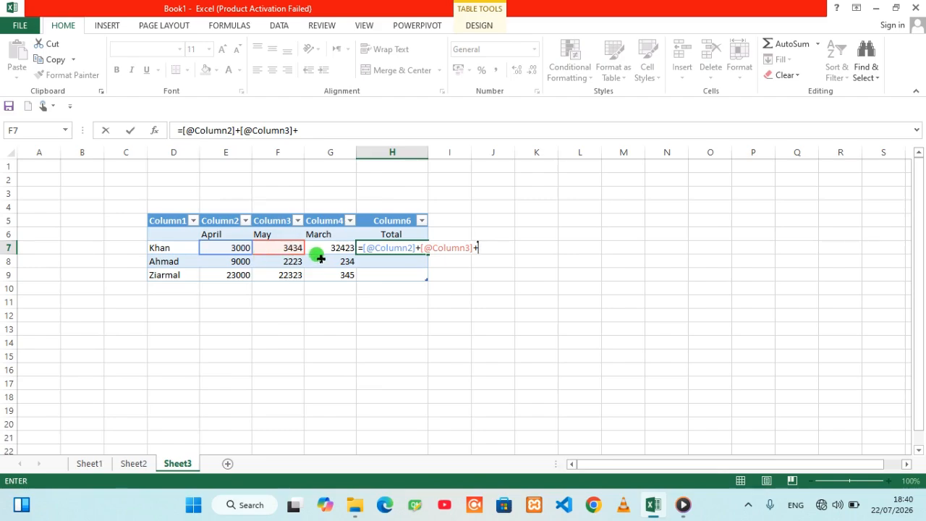
left_click(327, 248)
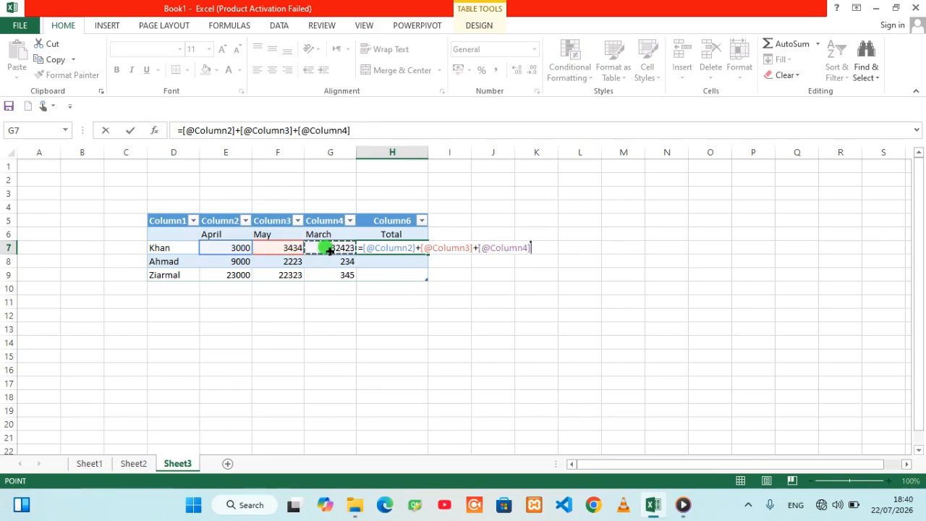
key("Return")
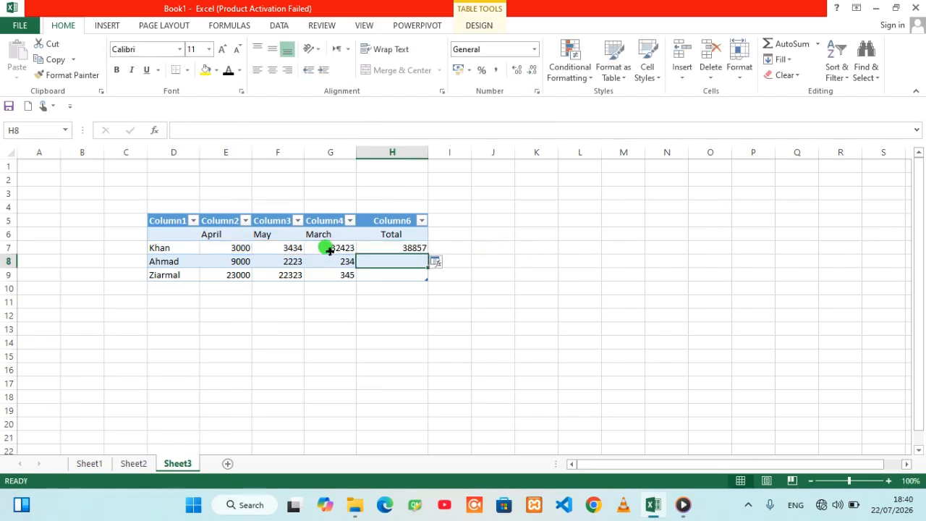
left_click(379, 262)
type("=")
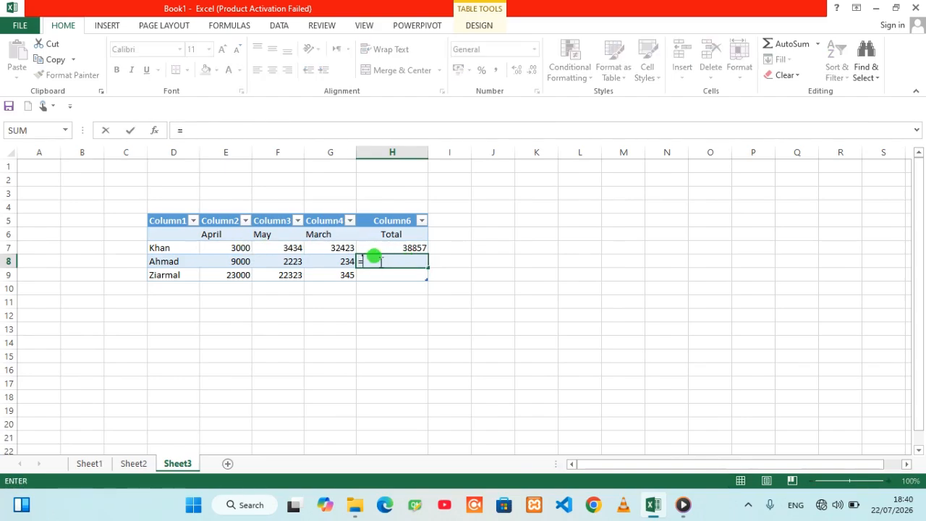
left_click(230, 264)
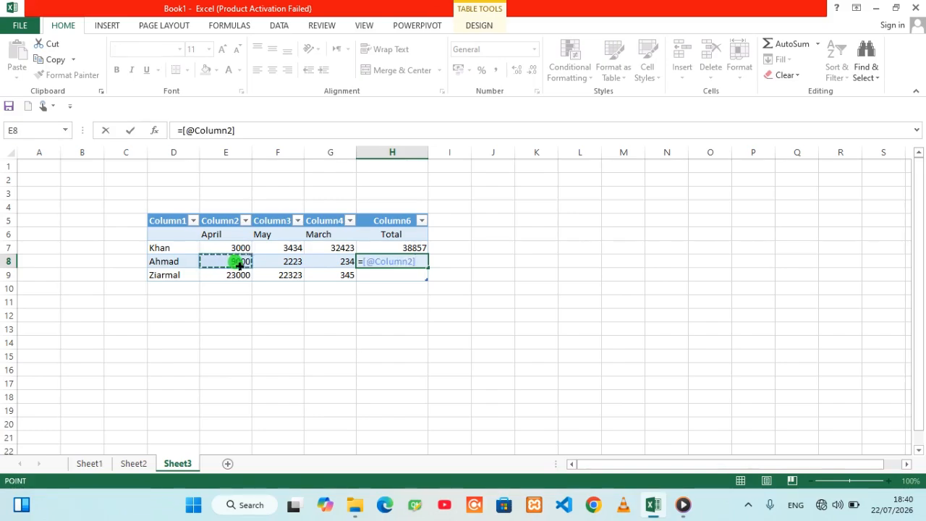
type("+")
left_click(273, 265)
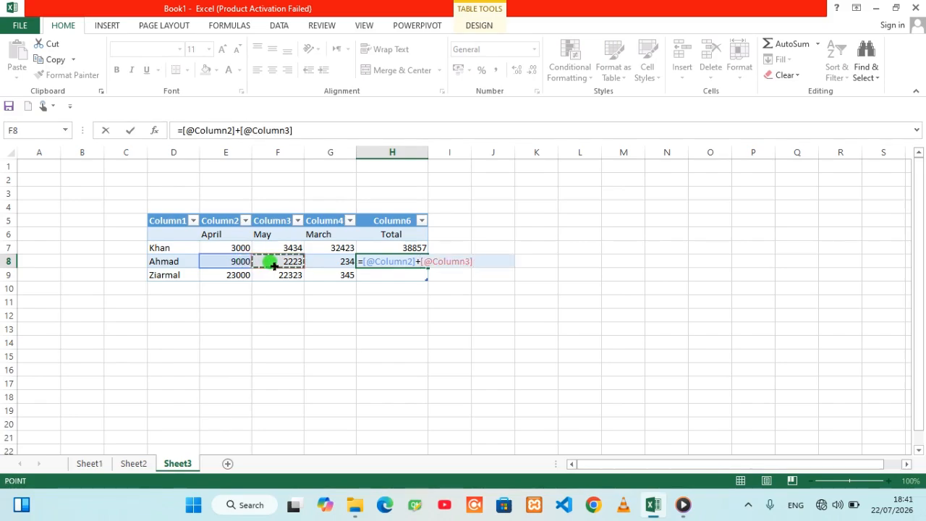
type("+")
left_click(322, 262)
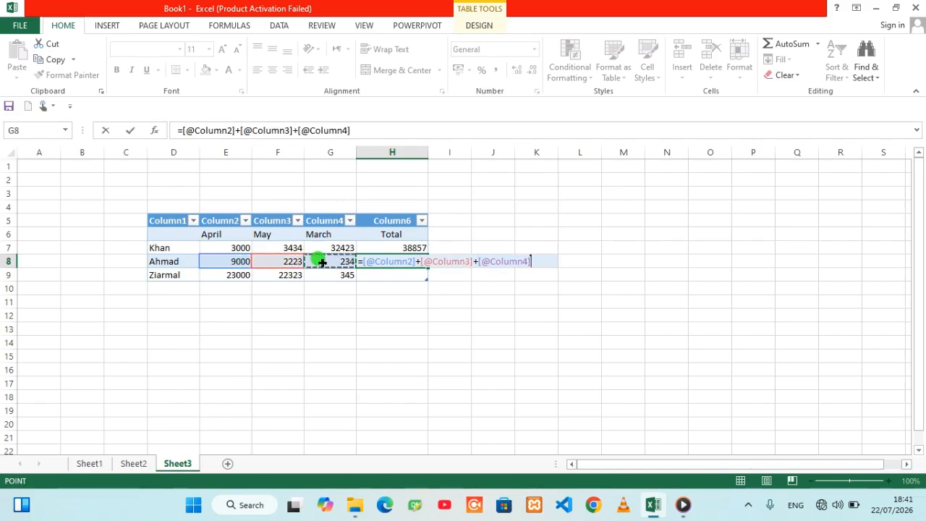
key("Return")
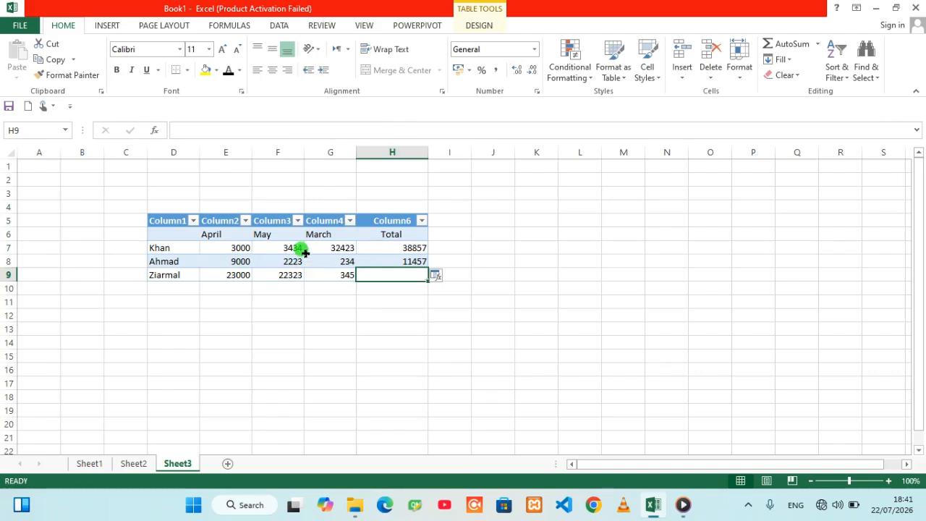
- Clear the addition formulas from the Total cells H7 and H8
double_click(404, 247)
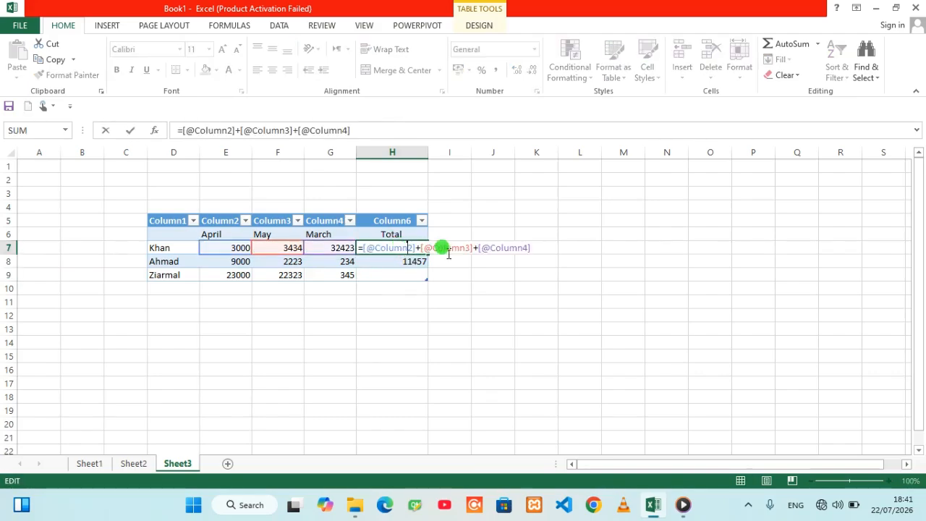
left_click_drag(531, 243, 355, 233)
key("Delete")
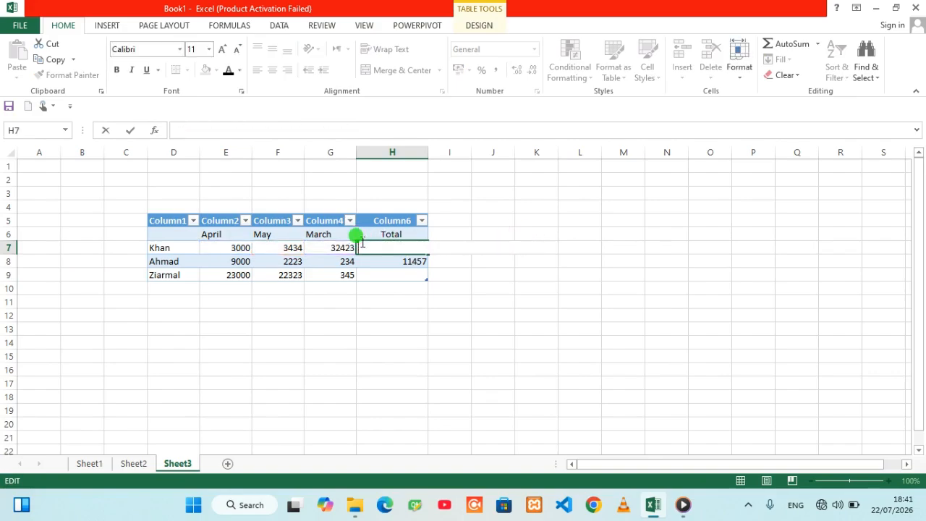
left_click(409, 260)
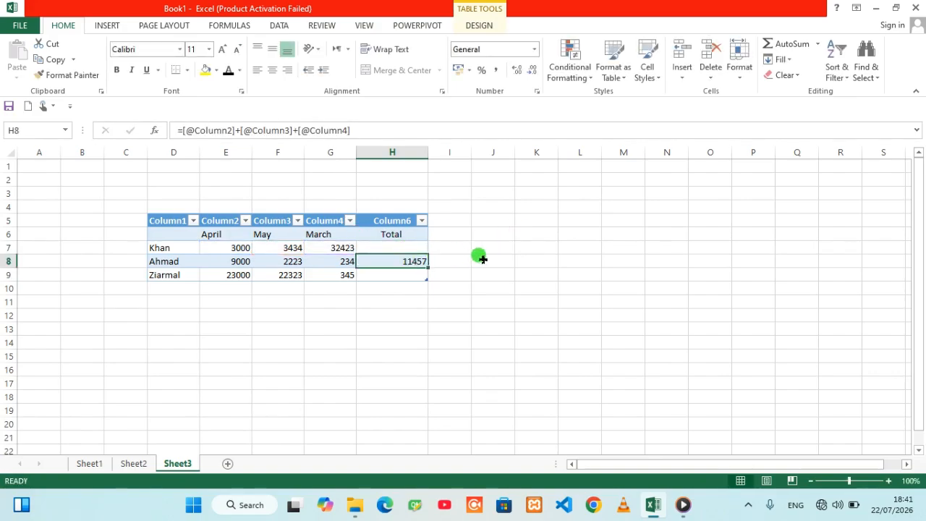
double_click(418, 261)
left_click_drag(528, 261, 352, 255)
key("Delete")
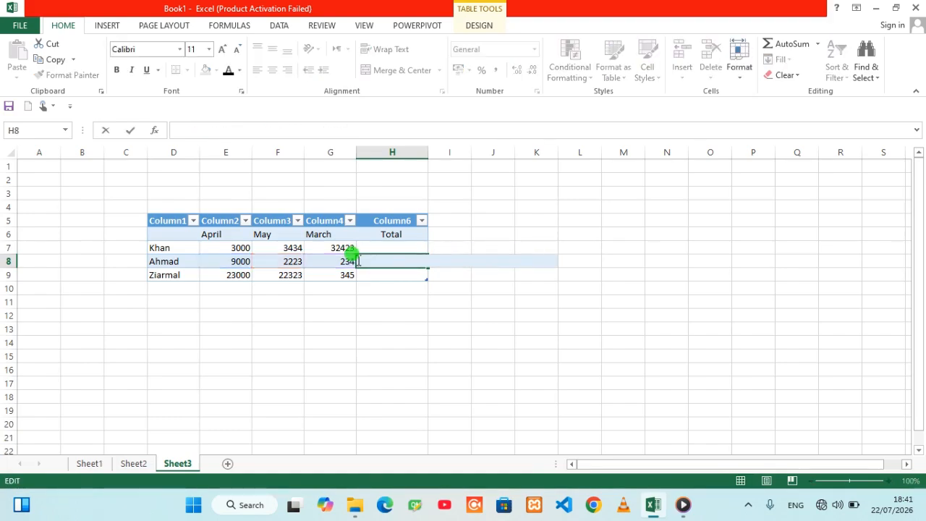
left_click(383, 316)
- Use AutoSum to total E7:G7 in H7, E8:G8 in H8 and H6:H8 in H9
left_click(383, 247)
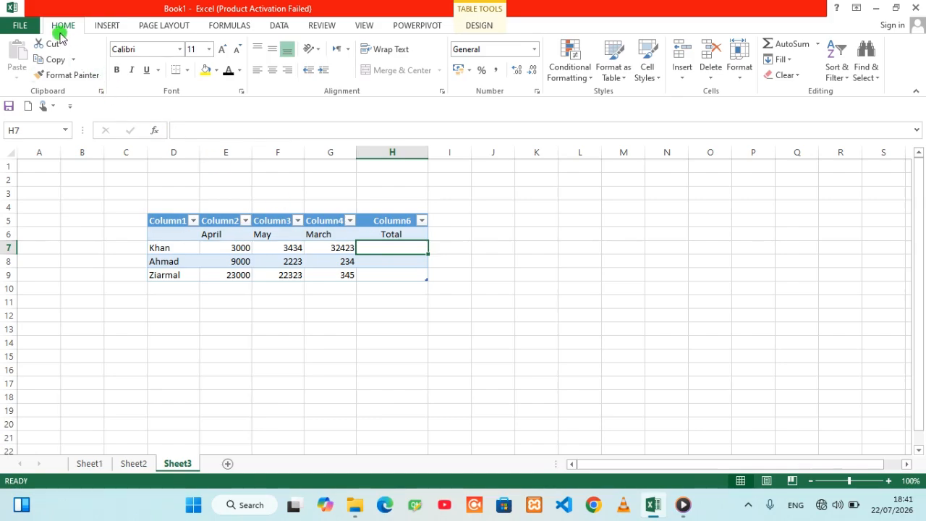
left_click(233, 28)
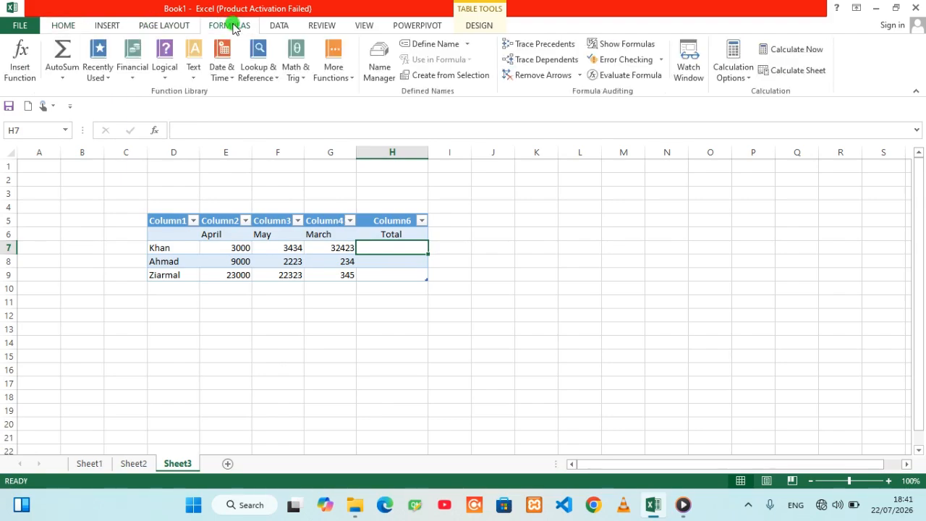
left_click(64, 54)
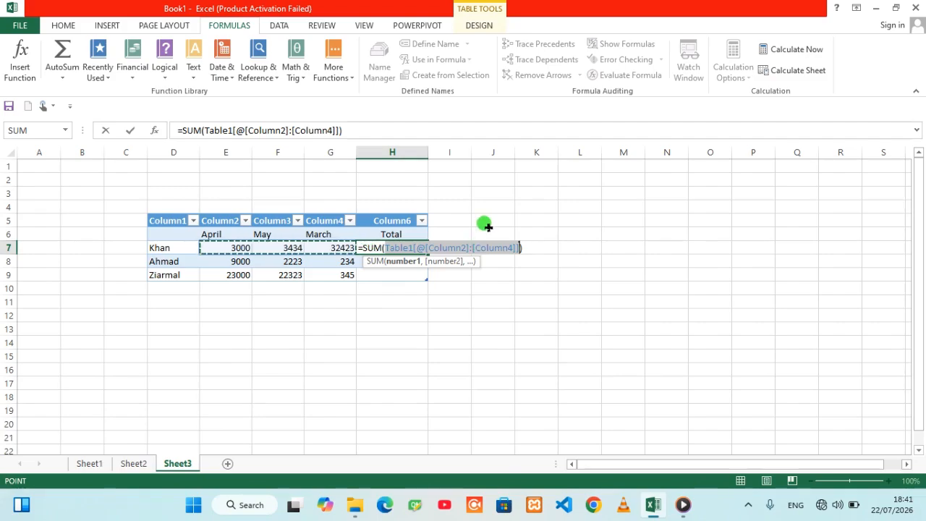
key("Return")
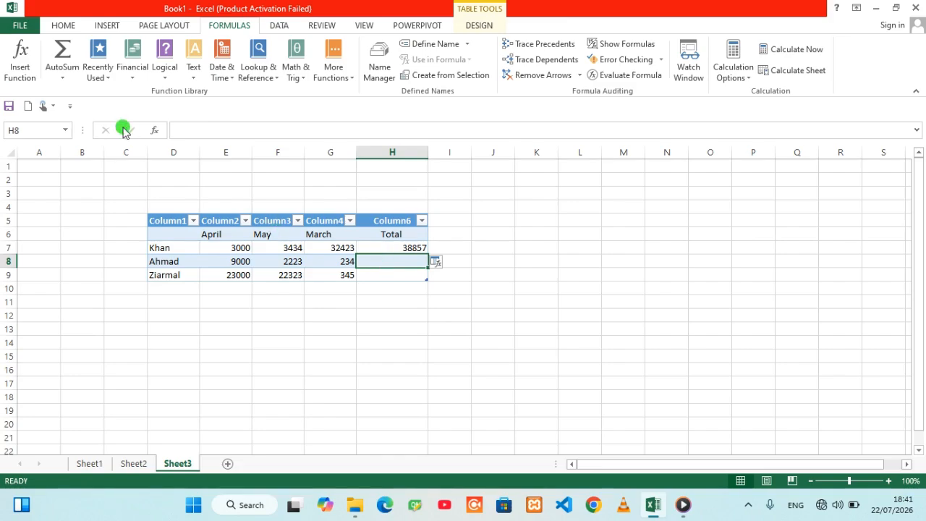
left_click(62, 50)
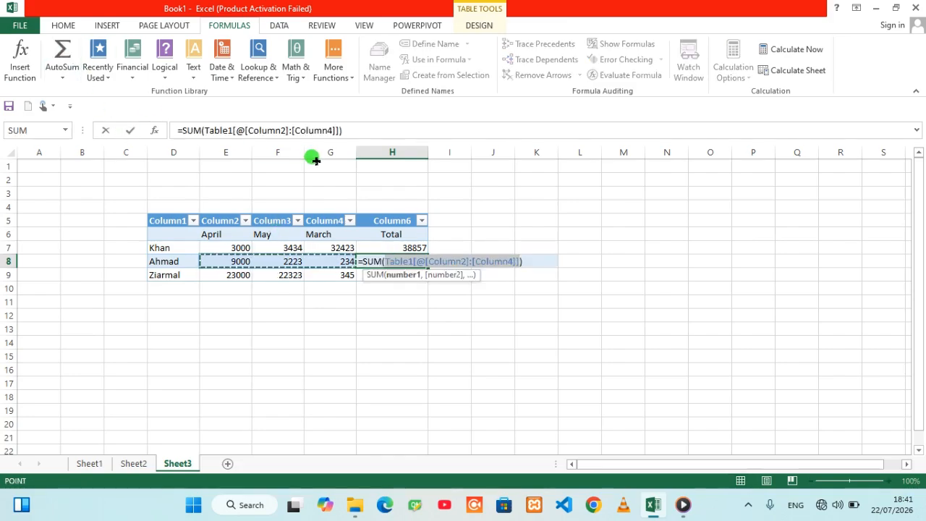
key("Return")
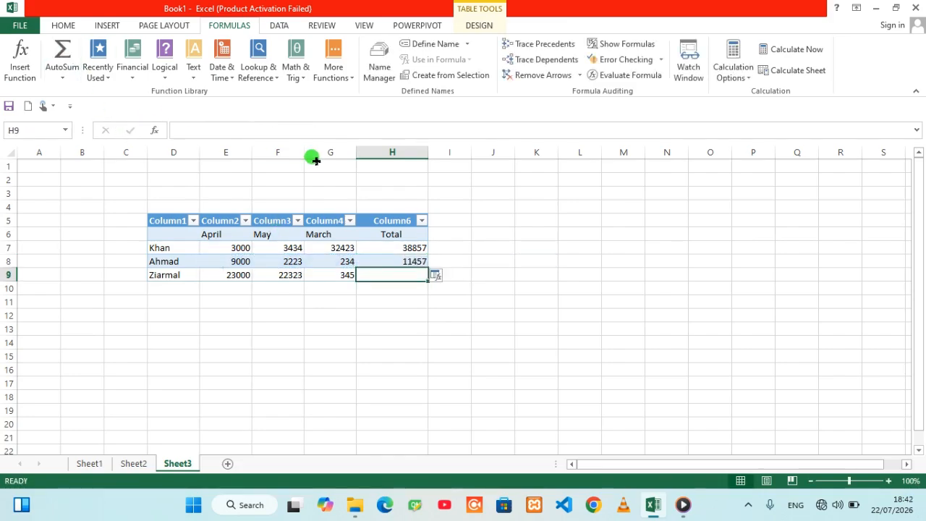
double_click(62, 54)
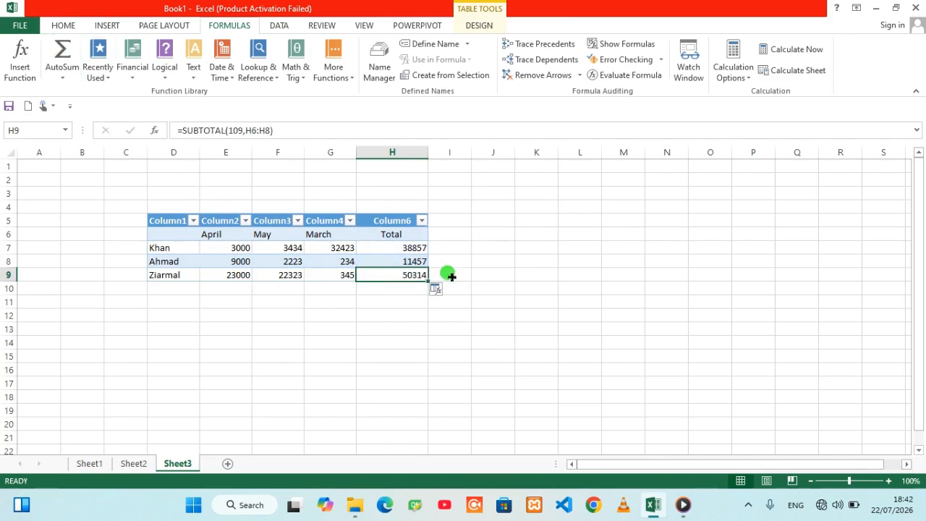
left_click(391, 338)
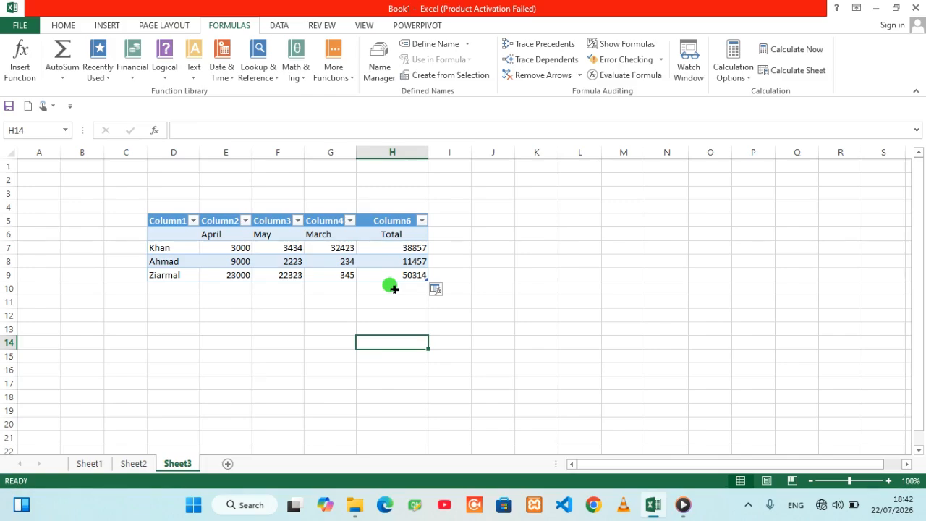
- Add a new table row below the last name by entering the label Total in D10
left_click(171, 287)
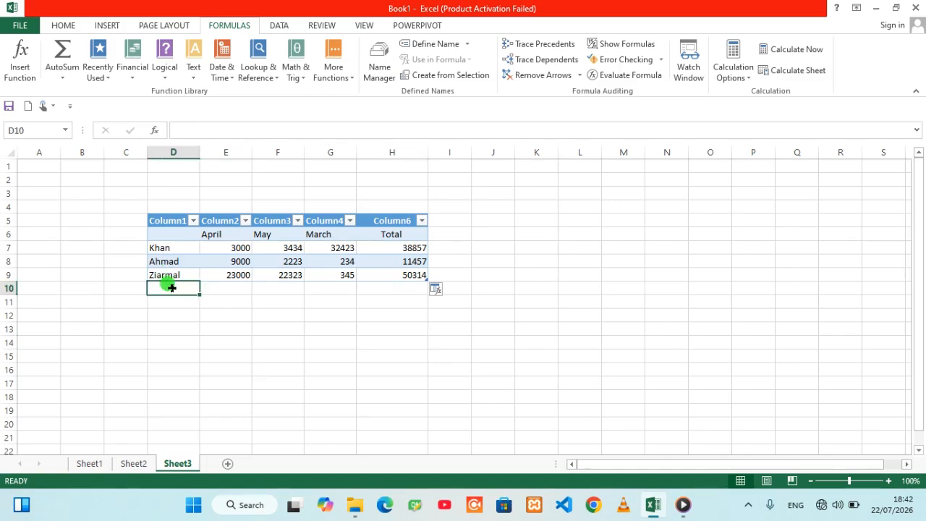
type("Total")
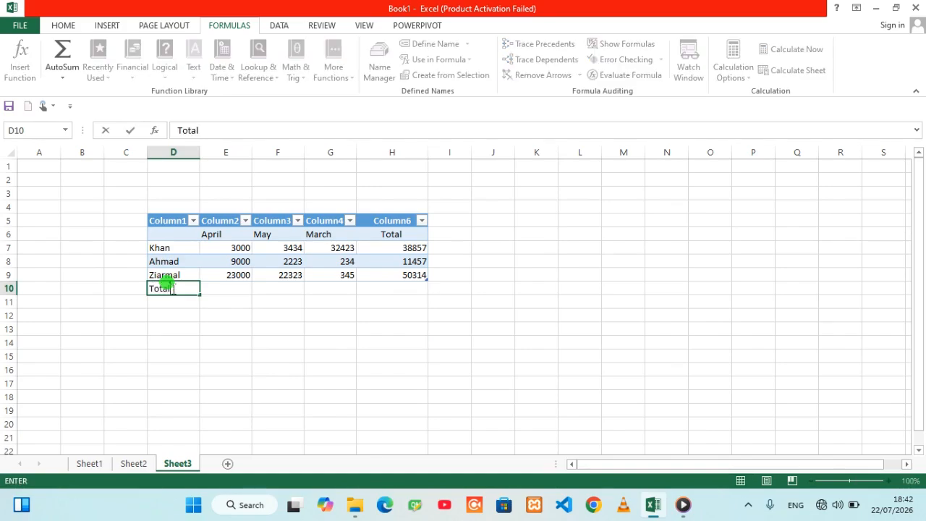
left_click_drag(211, 326, 184, 327)
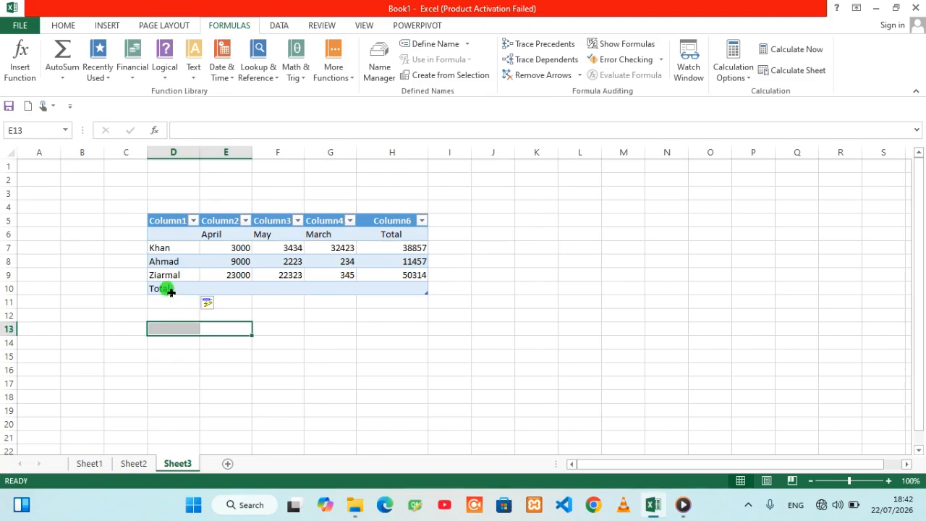
left_click(172, 291)
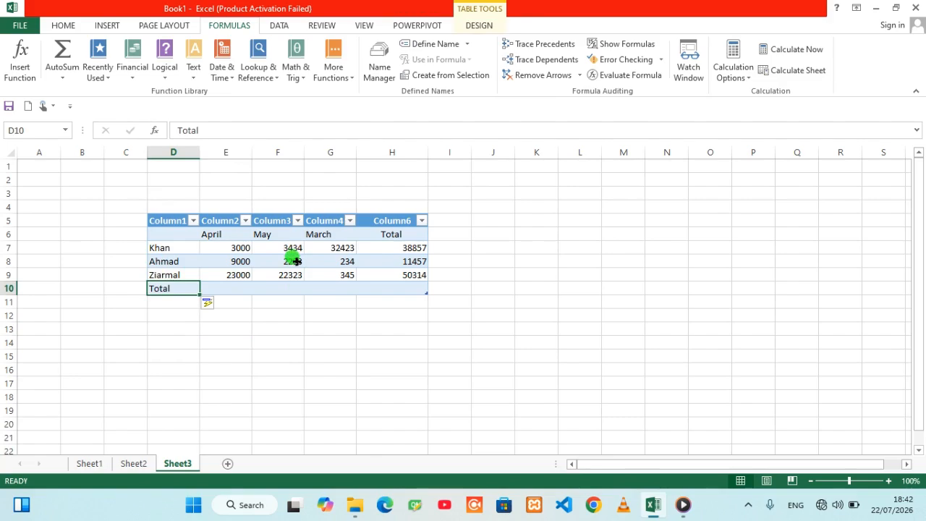
left_click(216, 353)
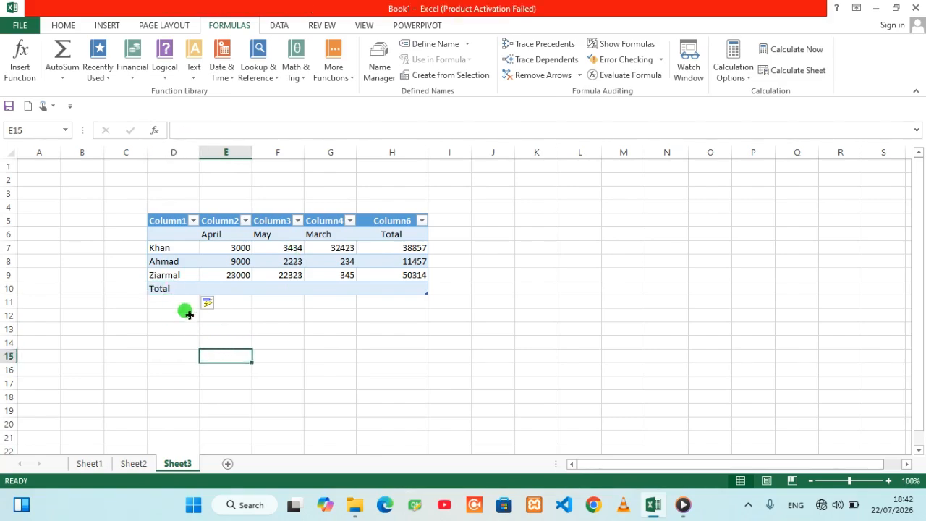
- Calculate the April column's total over E6:E9 in E10 with AutoSum
left_click(233, 288)
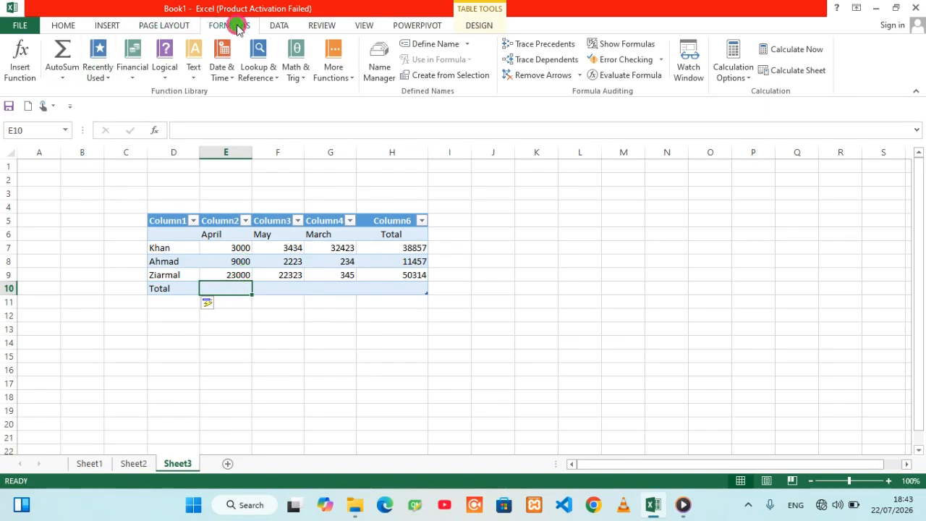
left_click(62, 51)
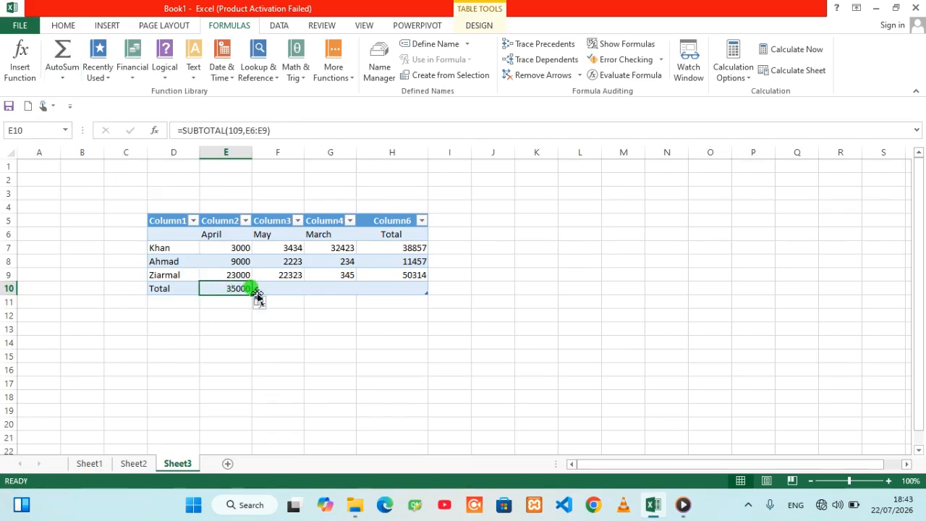
left_click(286, 296)
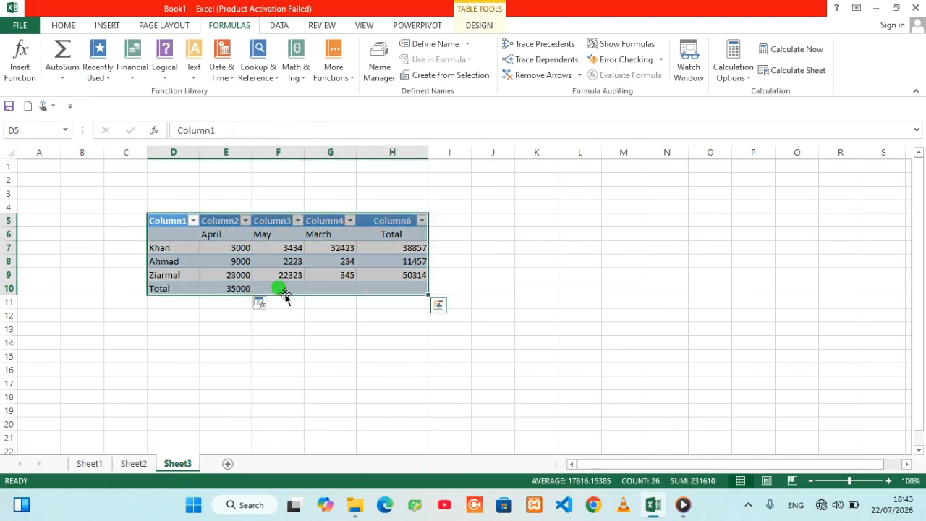
- Use AutoSum to total the May column in F10, the March column in G10 and the Total column in H10
left_click(284, 288)
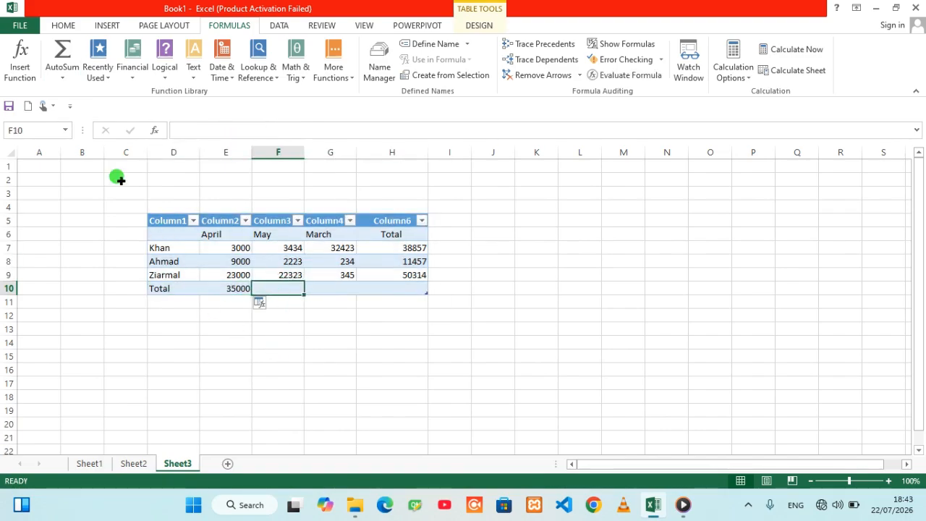
left_click(64, 56)
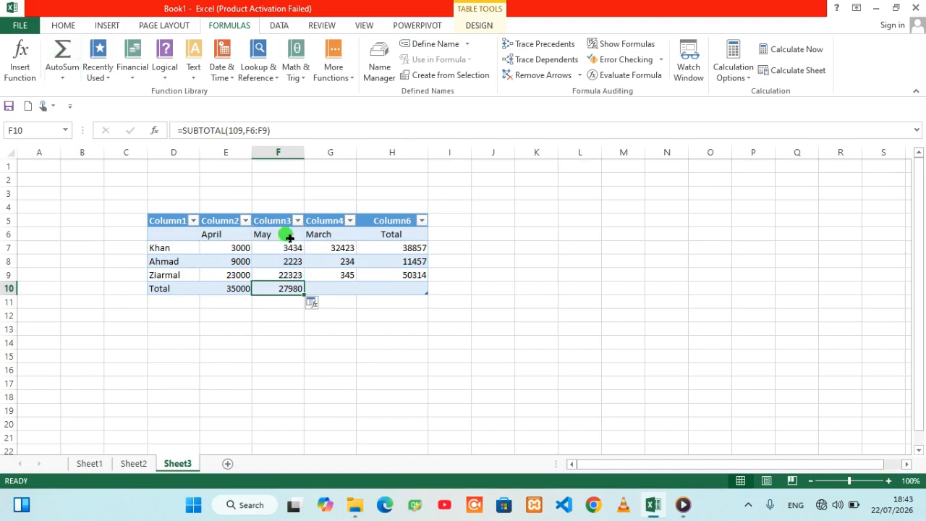
left_click(341, 289)
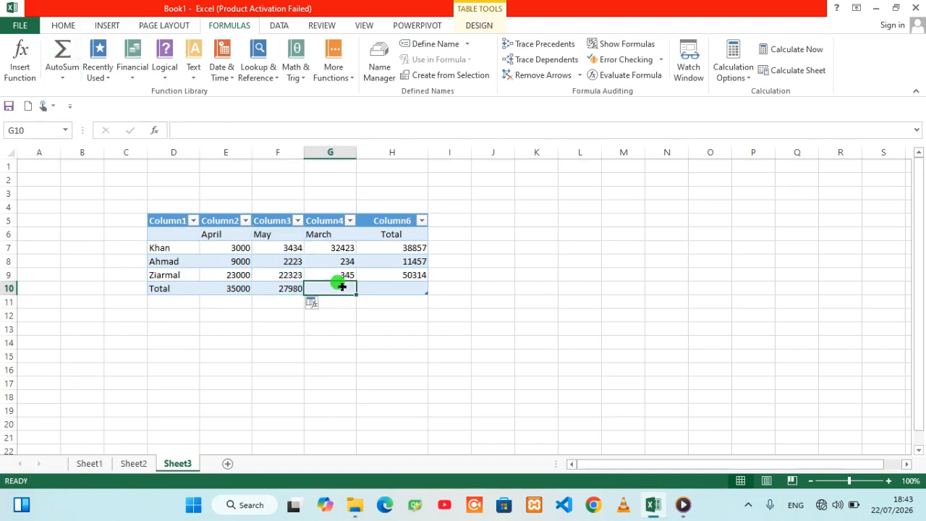
left_click(61, 53)
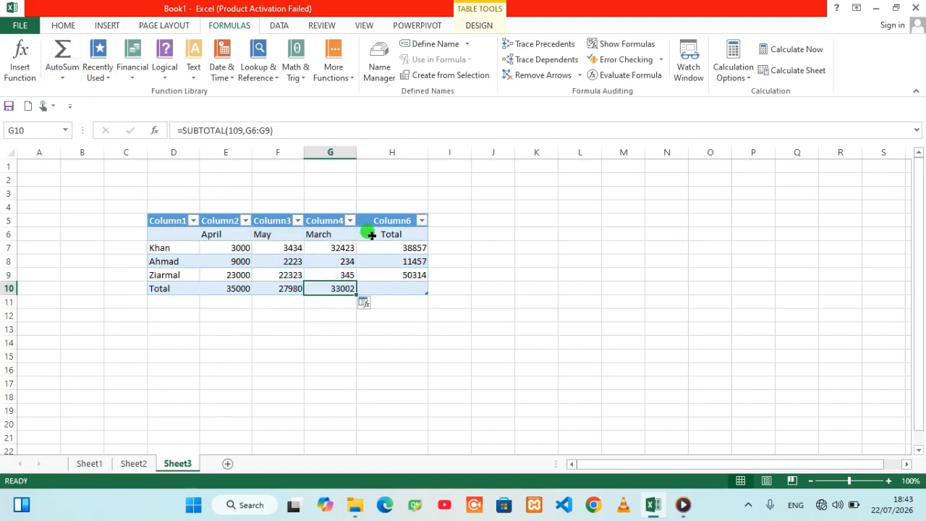
left_click(403, 290)
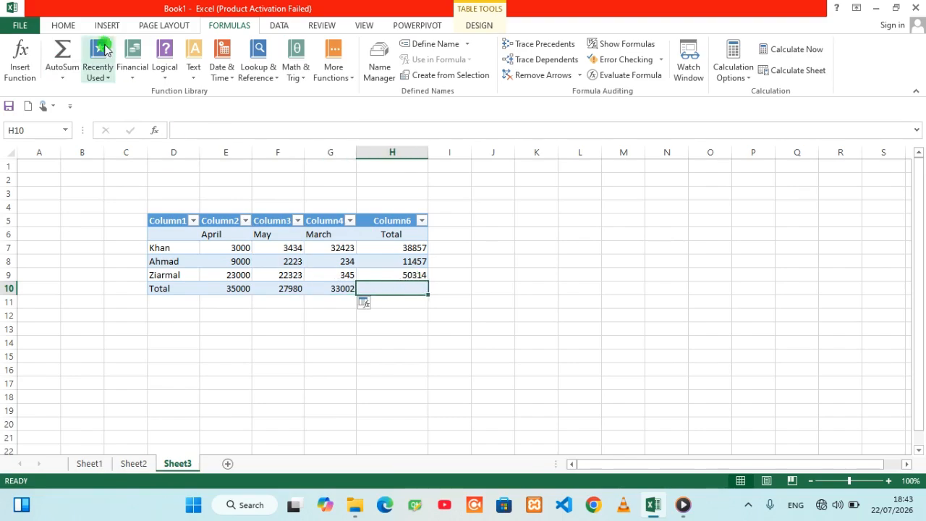
left_click(62, 51)
key("Return")
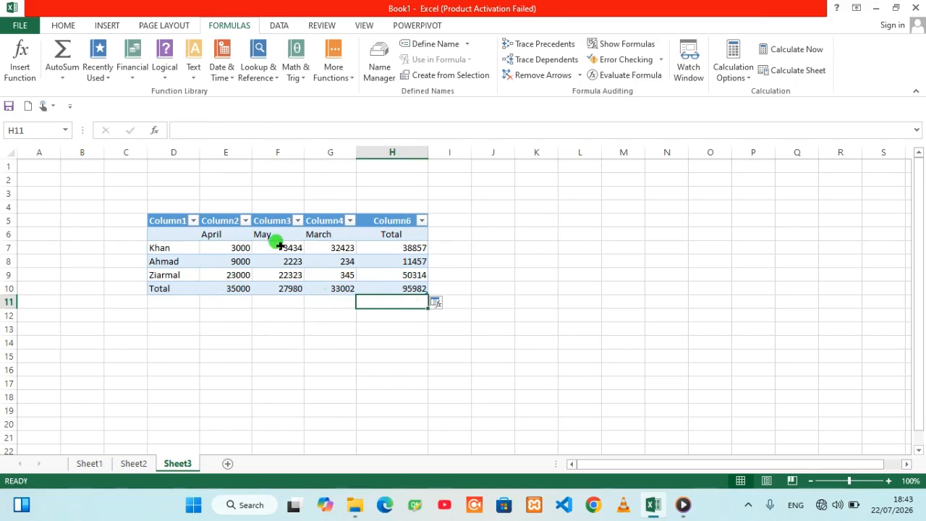
- Examine the calculations AutoSum offers and its additional function list from E14, without inserting any function
left_click(218, 340)
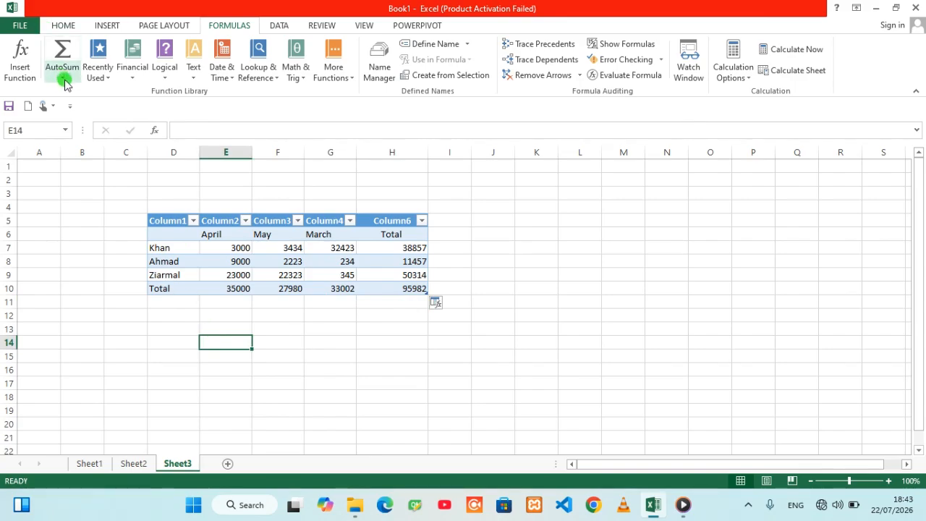
left_click(63, 81)
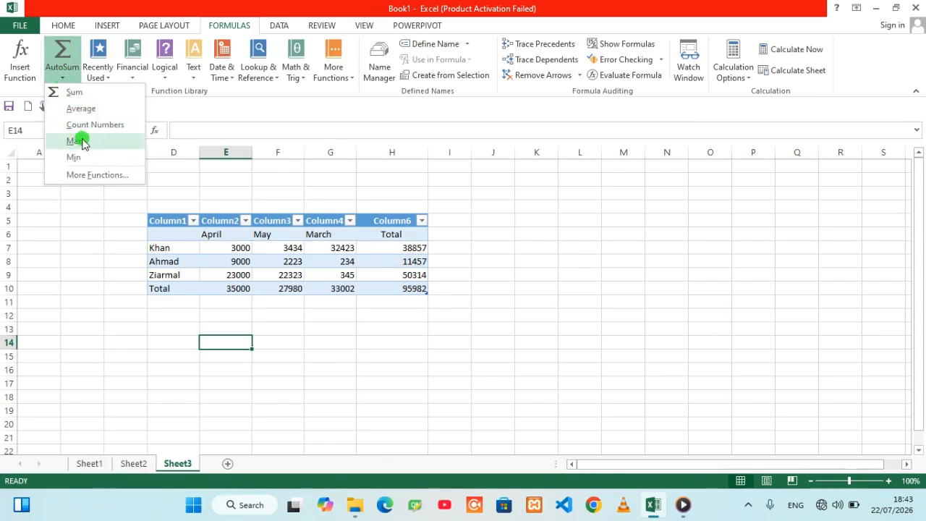
left_click(97, 176)
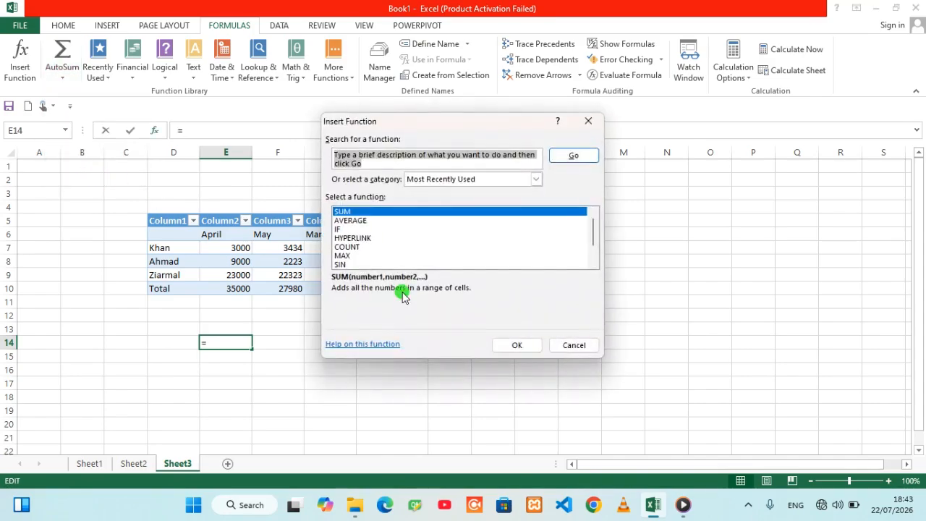
scroll(373, 257, "down", 1)
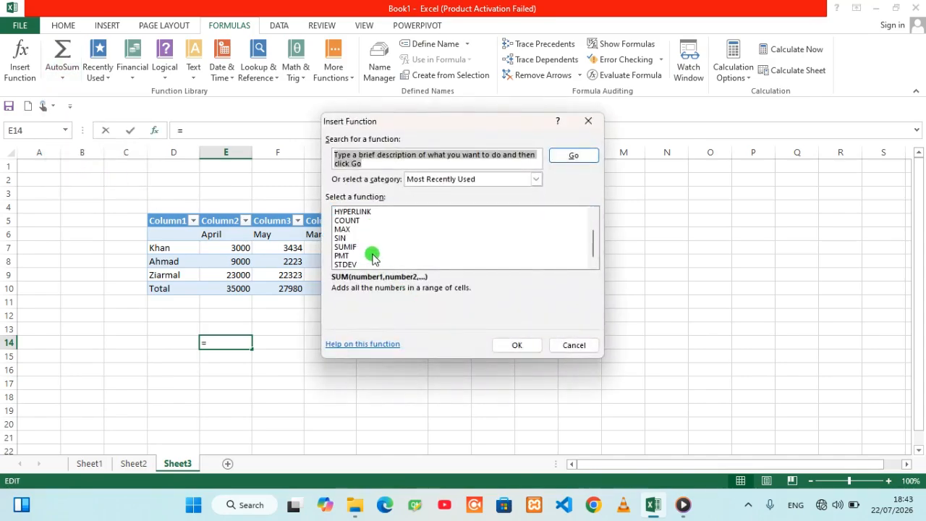
left_click(574, 346)
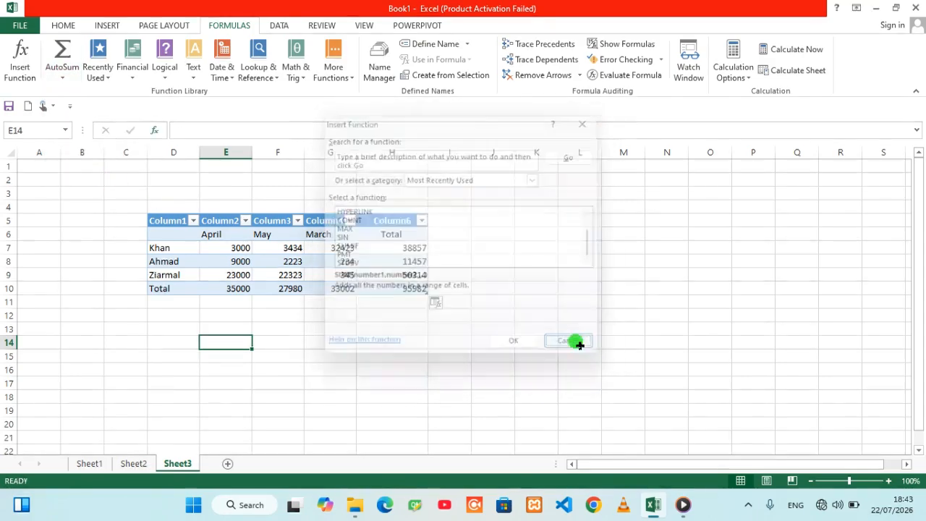
- Enter the label MAX in D12 below the table
left_click(169, 316)
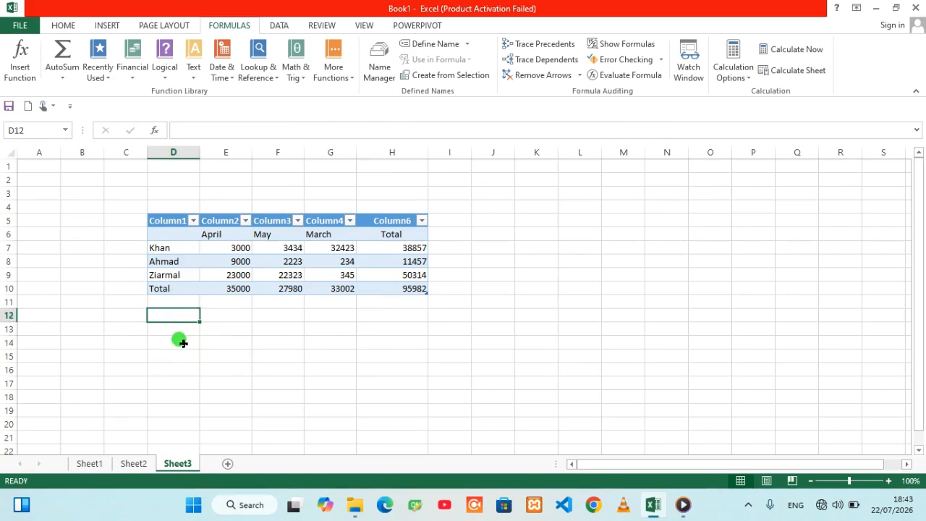
type("MA")
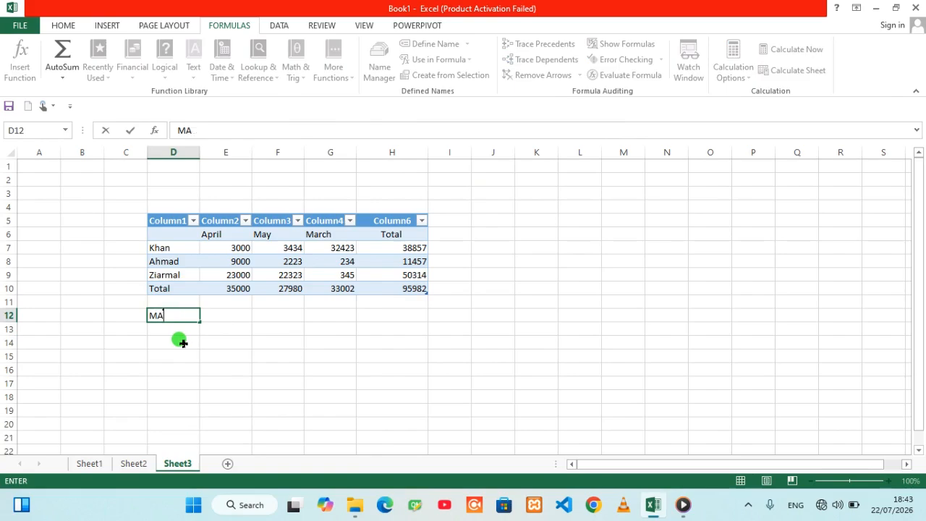
type("X")
left_click(282, 367)
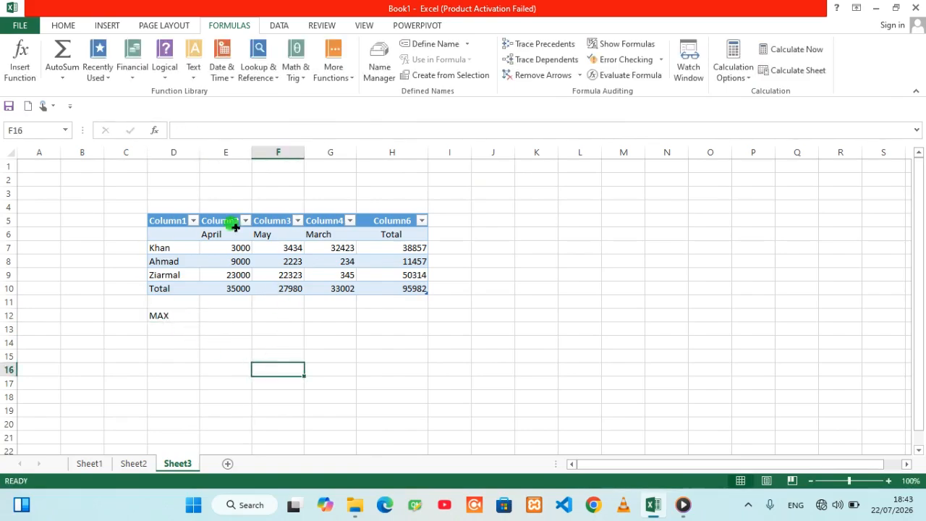
- Calculate the highest April value in E12 with the Max function over E7:E11
left_click(216, 317)
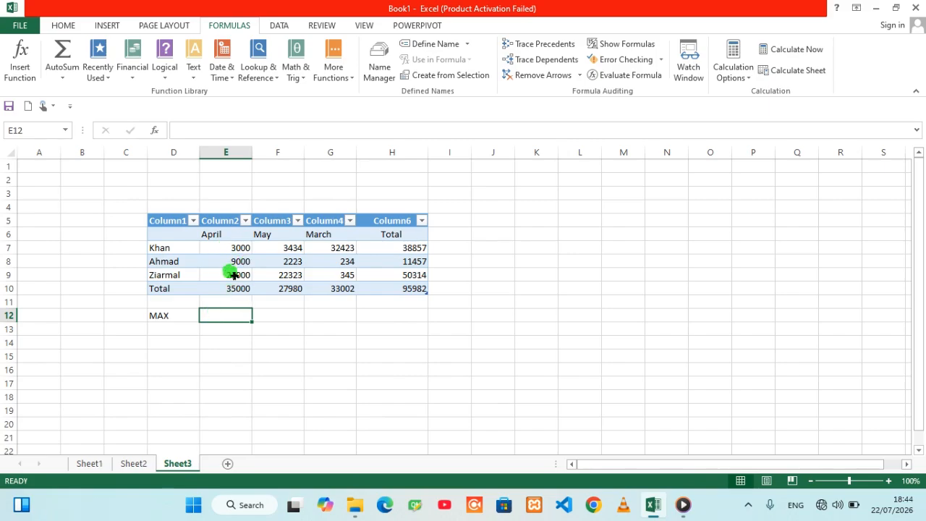
left_click(228, 315)
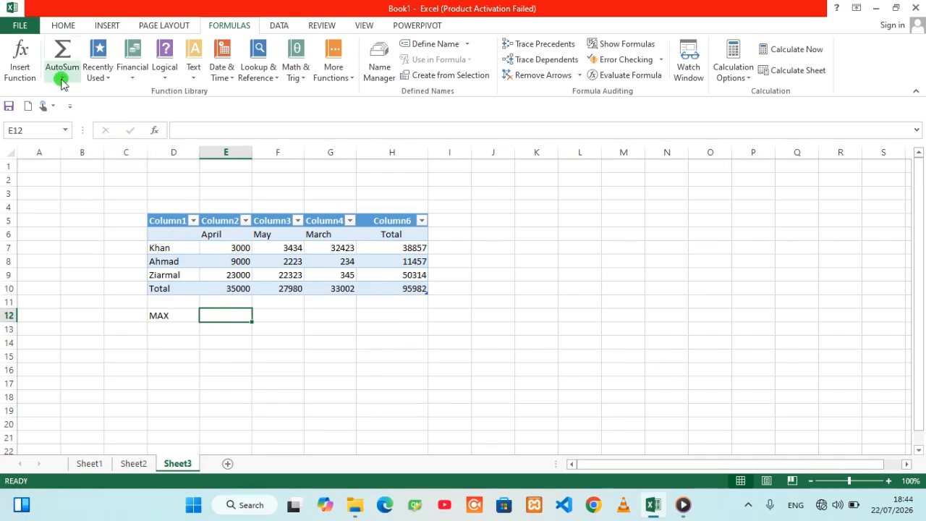
left_click(62, 82)
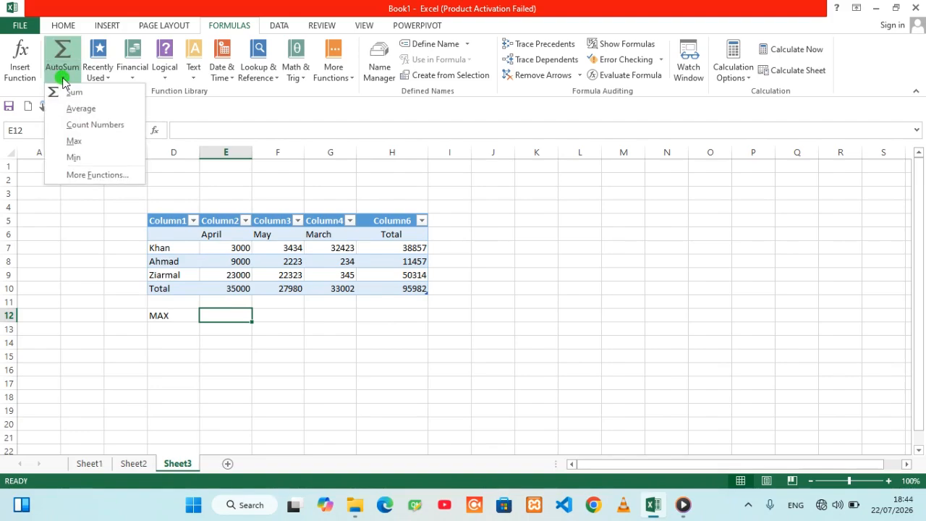
left_click(91, 142)
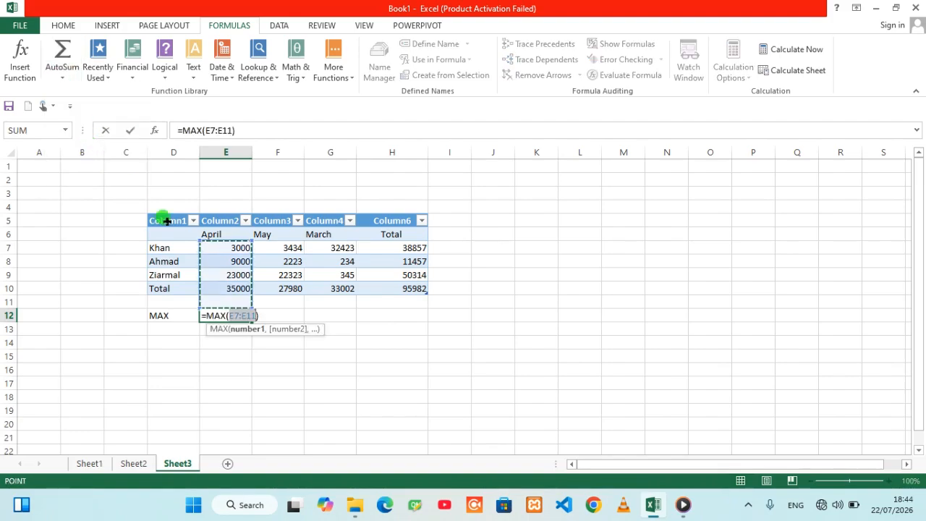
key("Return")
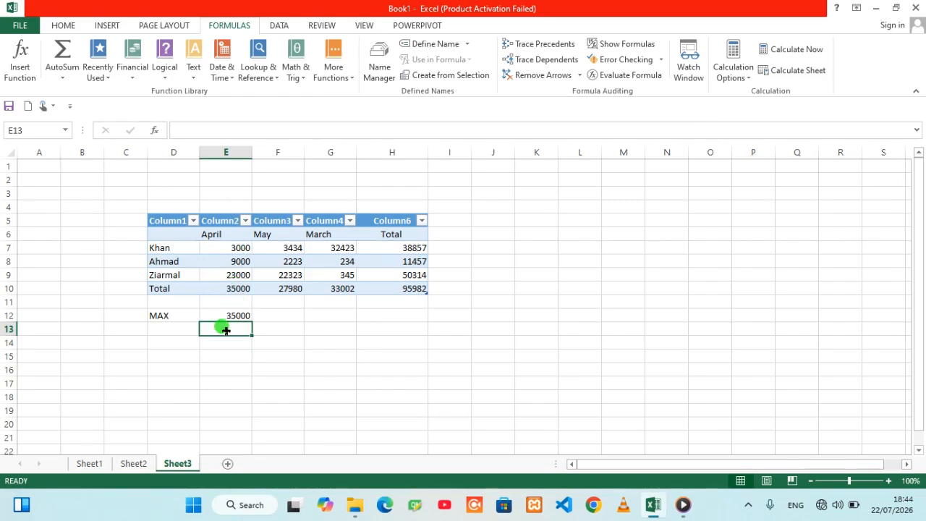
- Enter the label MIN in D13 below MAX
left_click(159, 326)
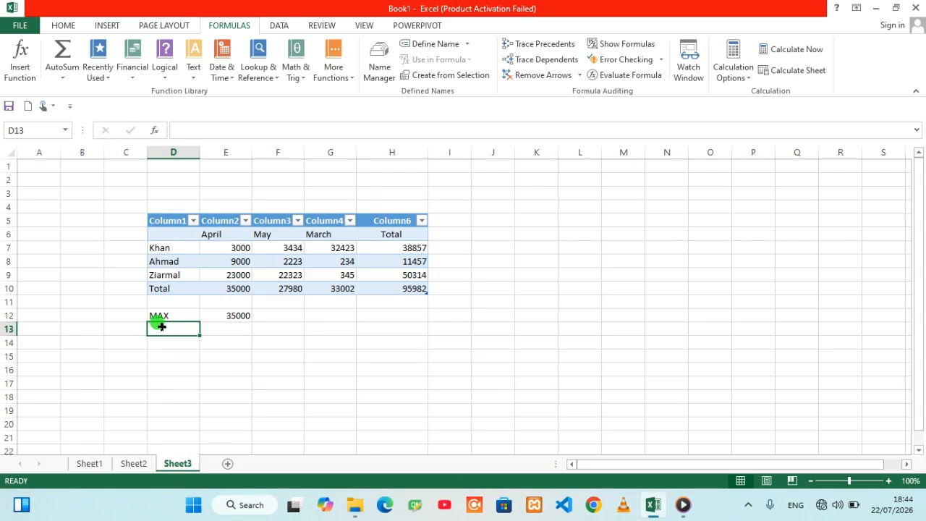
type("MIN")
left_click(233, 330)
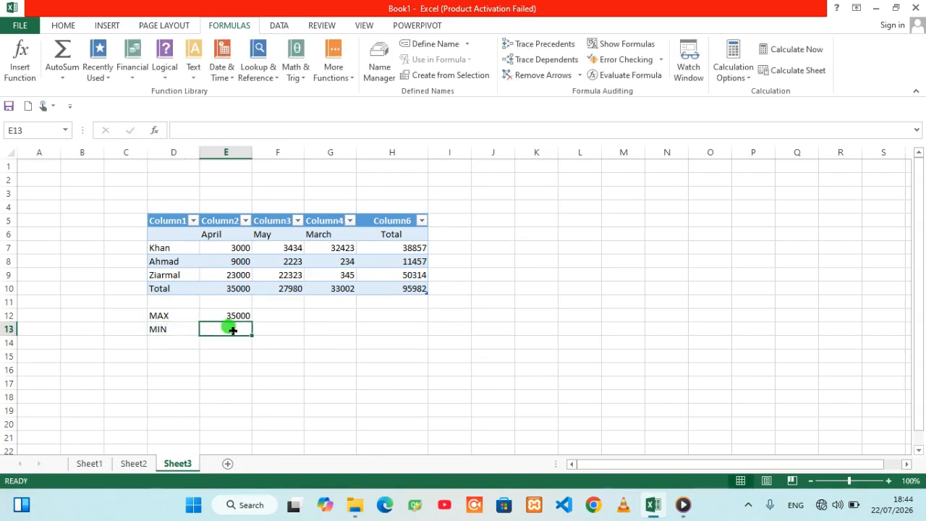
- Try to calculate the minimum in E13 with the Min function's suggested reference E12, and check its formula
left_click(62, 78)
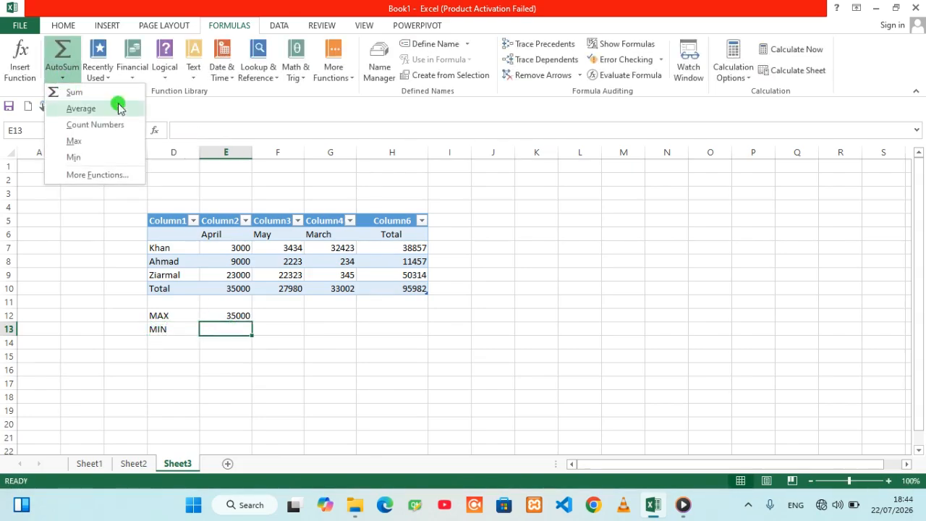
left_click(79, 156)
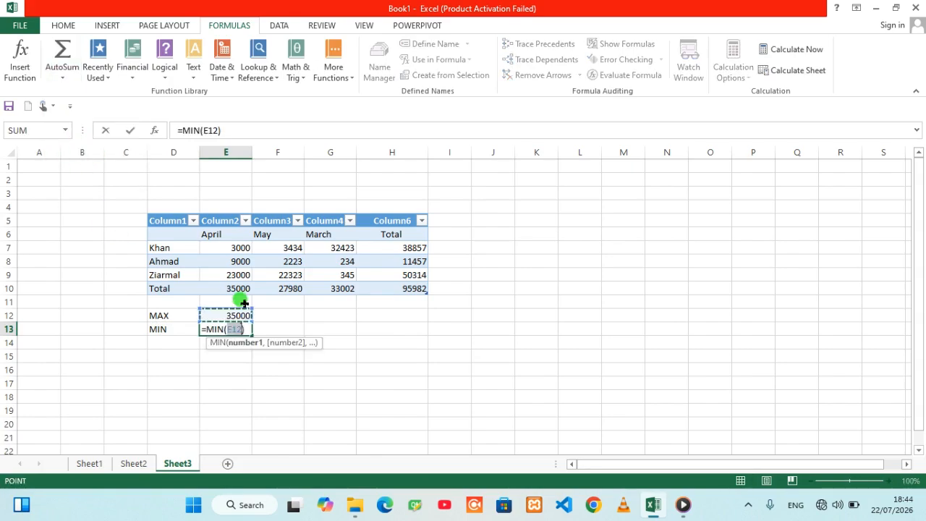
key("Return")
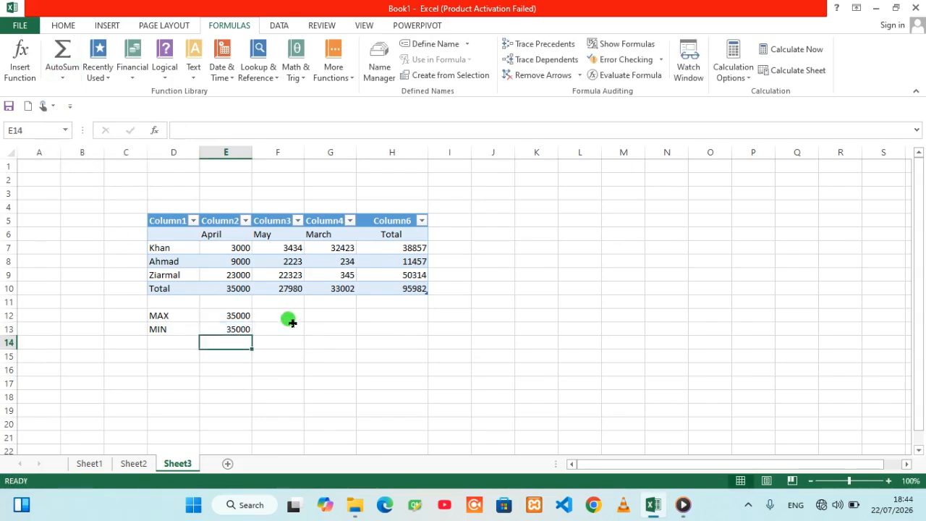
left_click(224, 331)
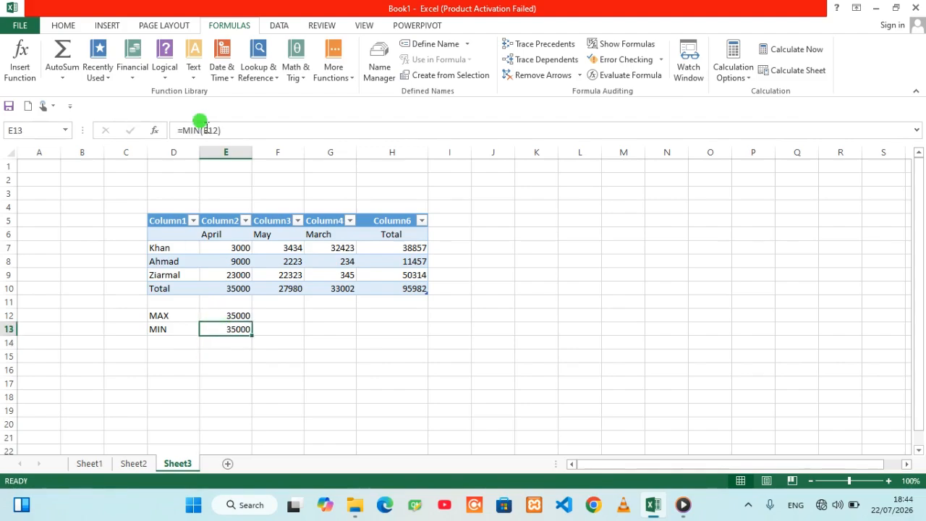
- Try the Min function in E14 with the suggested range E12:E13
left_click(223, 346)
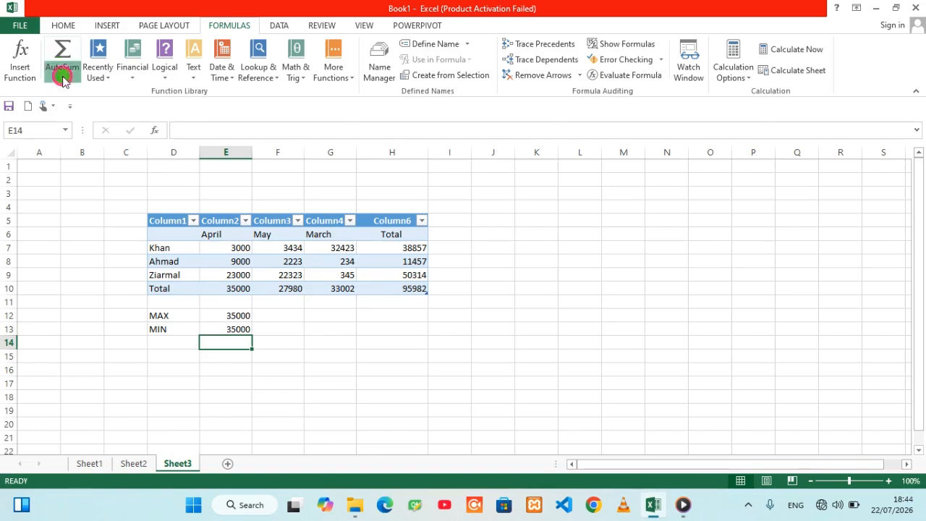
left_click(62, 71)
left_click(76, 157)
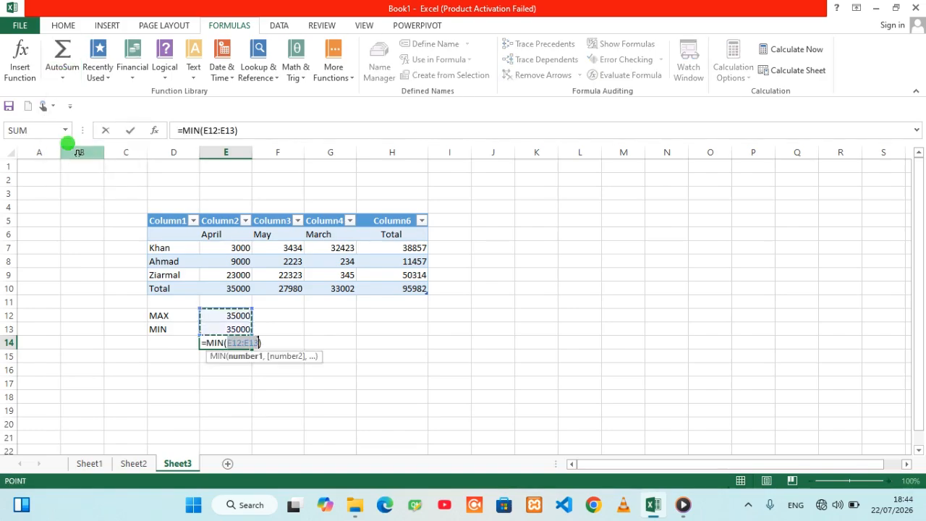
key("Return")
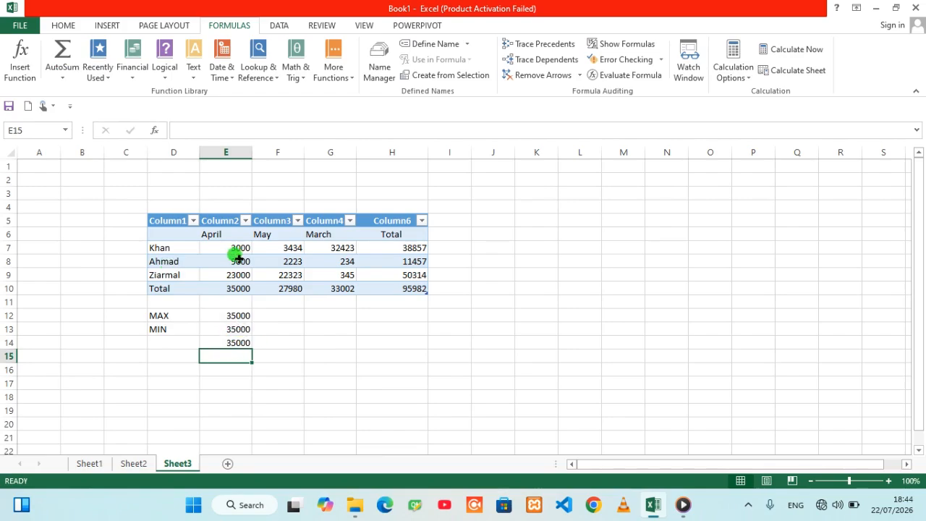
left_click(233, 287)
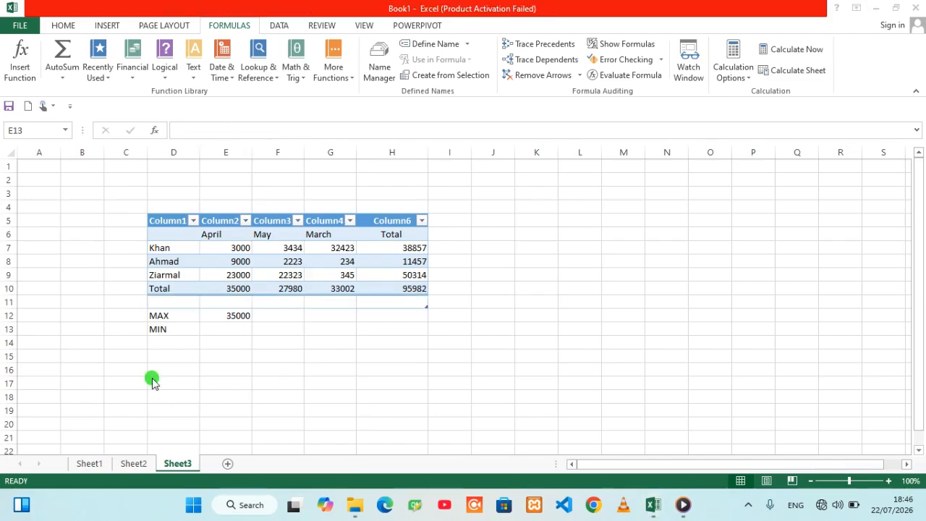
- Calculate the lowest April value in E13 with the Min function over E7:E9
left_click(238, 328)
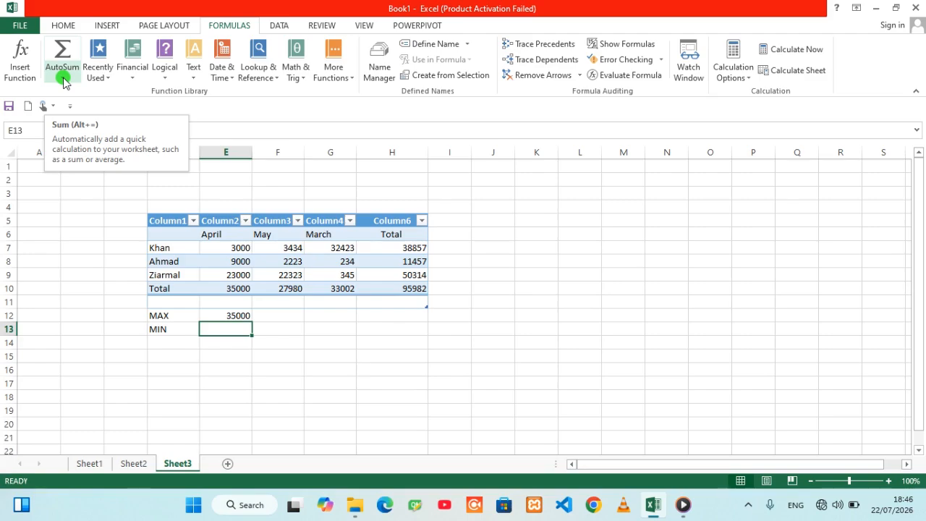
left_click(63, 80)
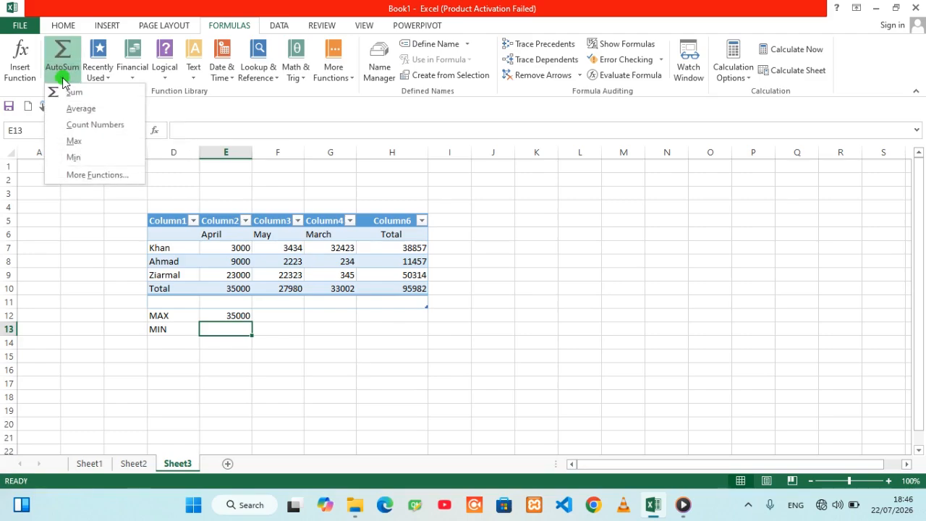
left_click(86, 159)
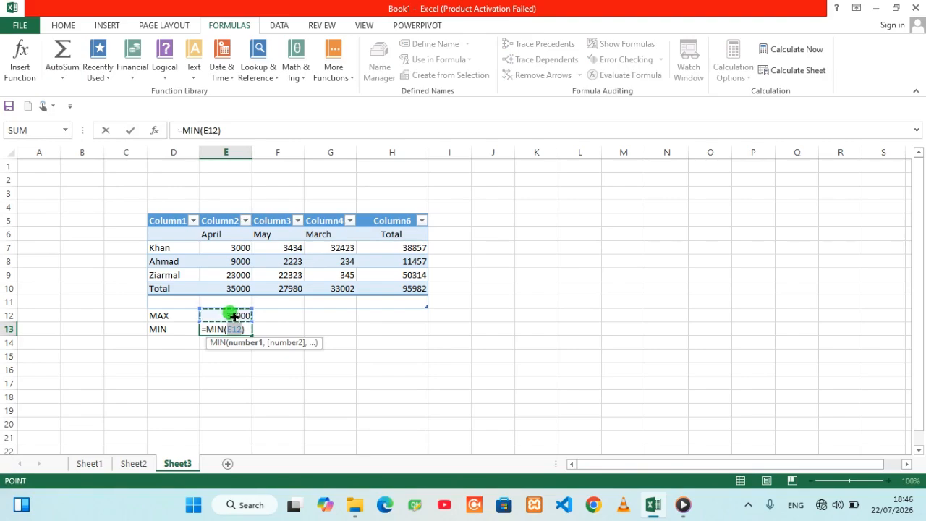
left_click(236, 248)
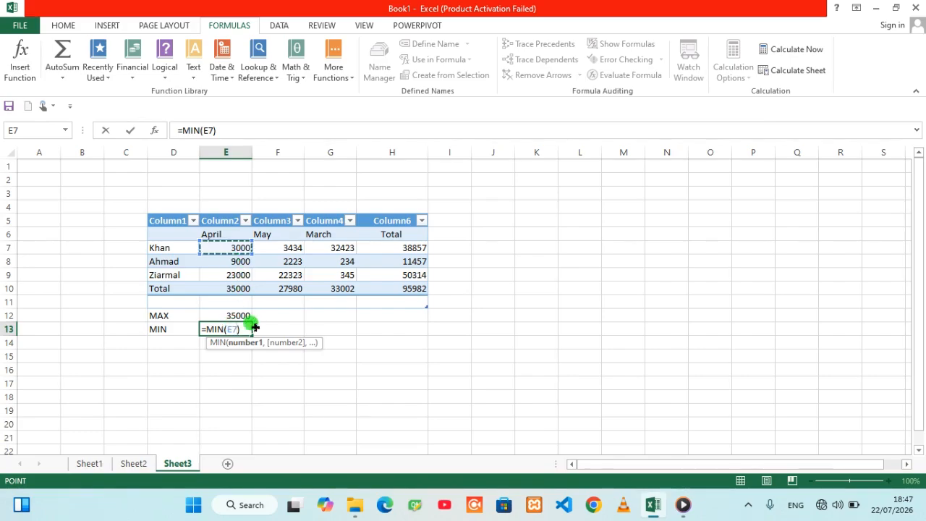
key("F8")
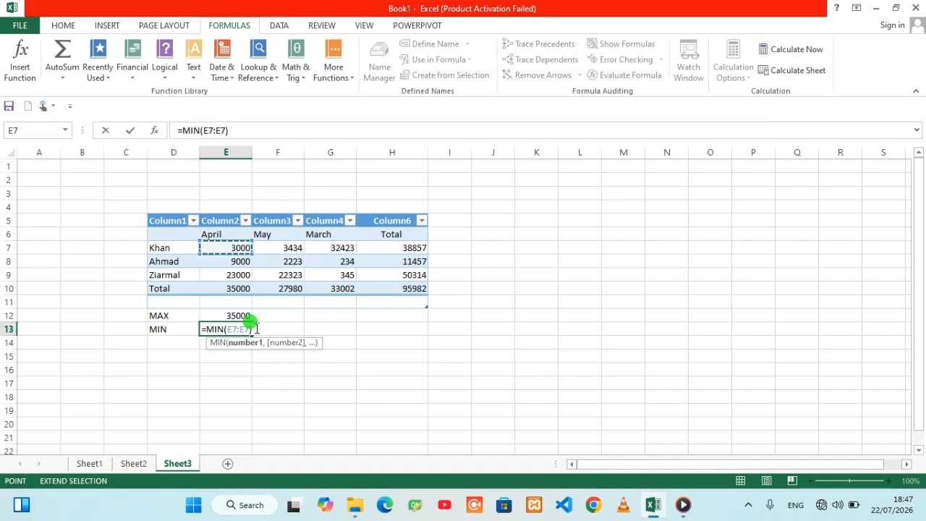
key("BackSpace")
key("BackSpace")
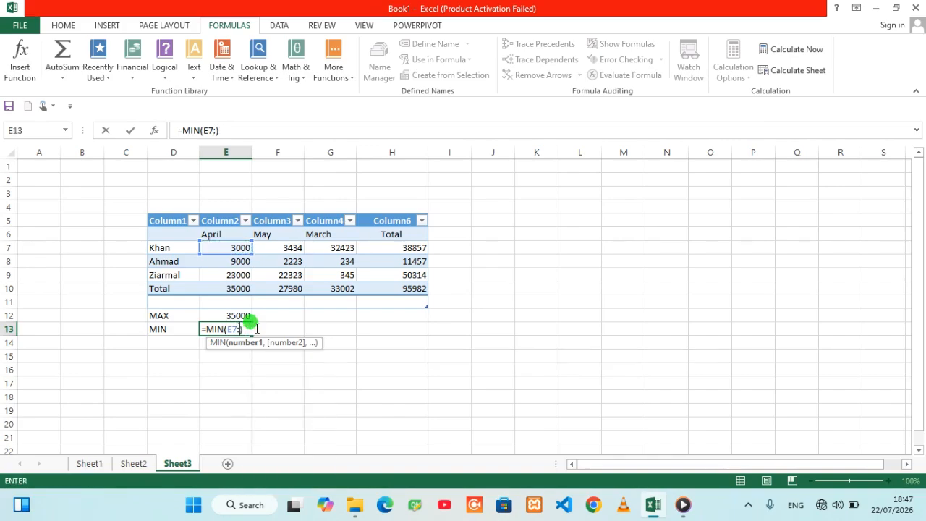
left_click(233, 275)
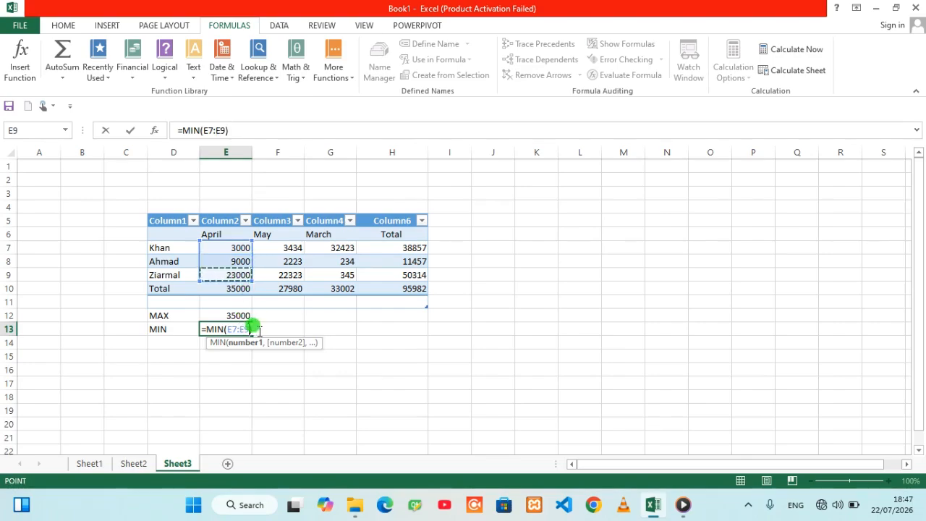
key("Return")
- Check the minimum formula in E13 against the individual April values in E7:E9
left_click(241, 329)
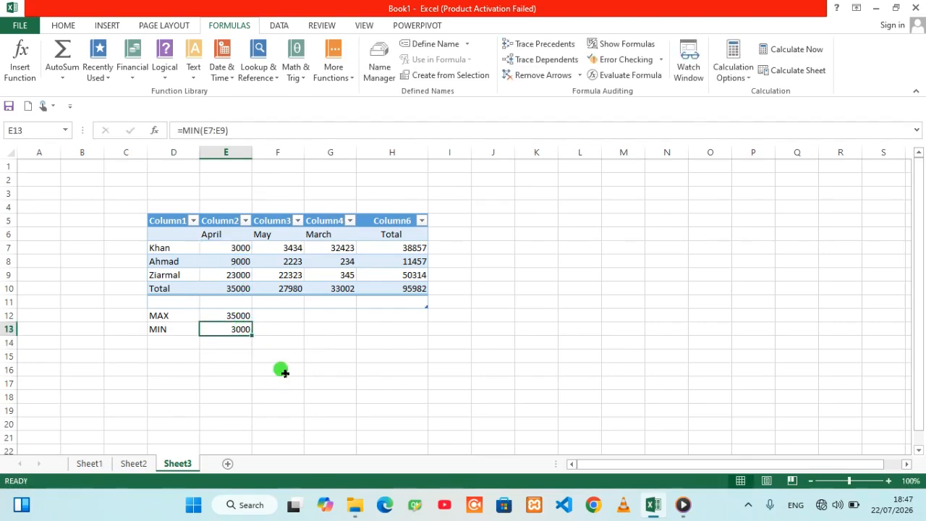
left_click(239, 247)
left_click(239, 262)
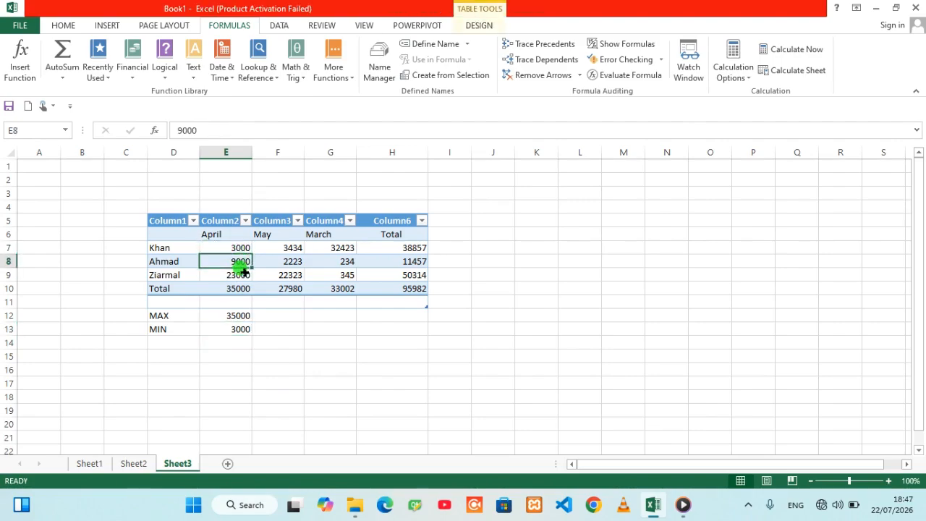
left_click(240, 273)
left_click(239, 248)
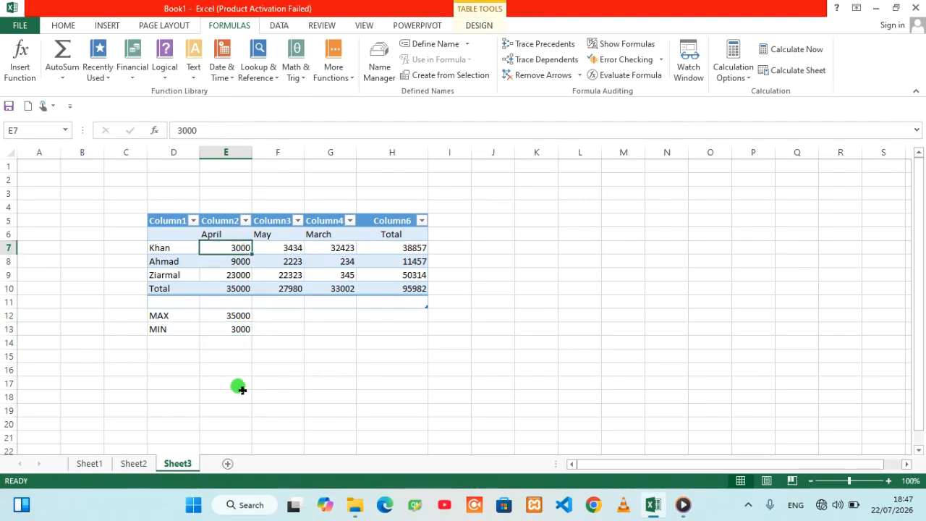
- Count the April entries in E11, below the April total, with the Count Numbers function
left_click(63, 75)
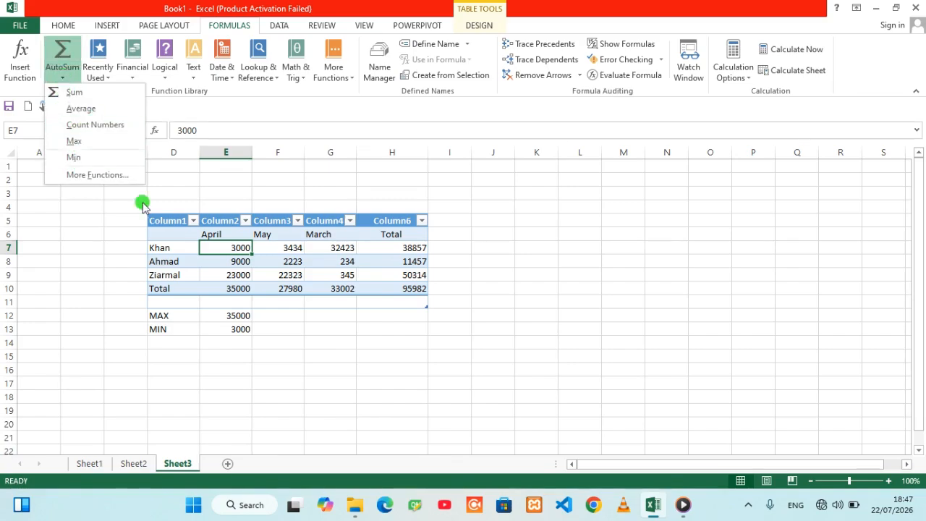
left_click(231, 299)
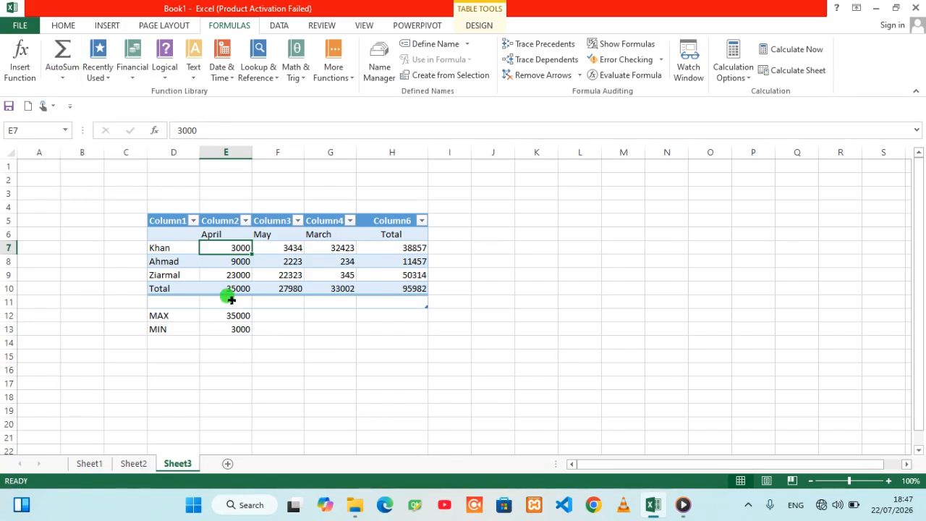
left_click(231, 300)
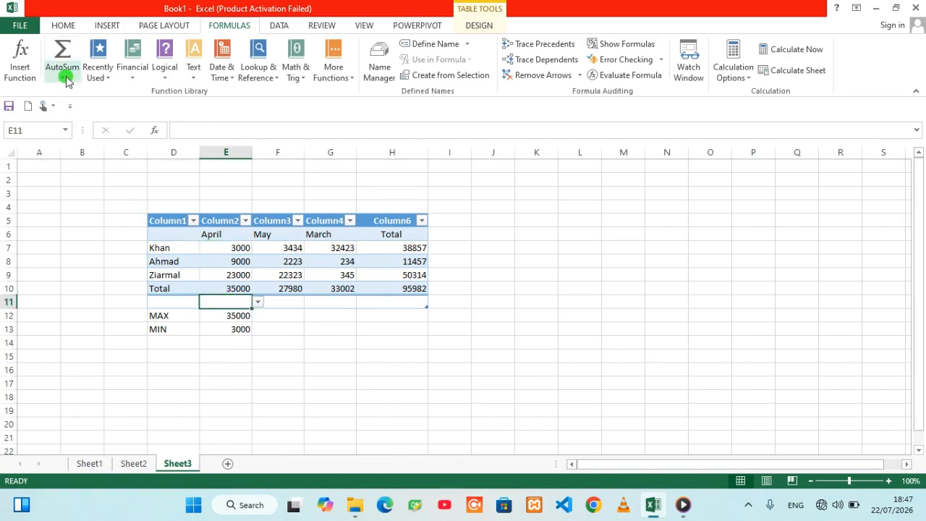
left_click(61, 78)
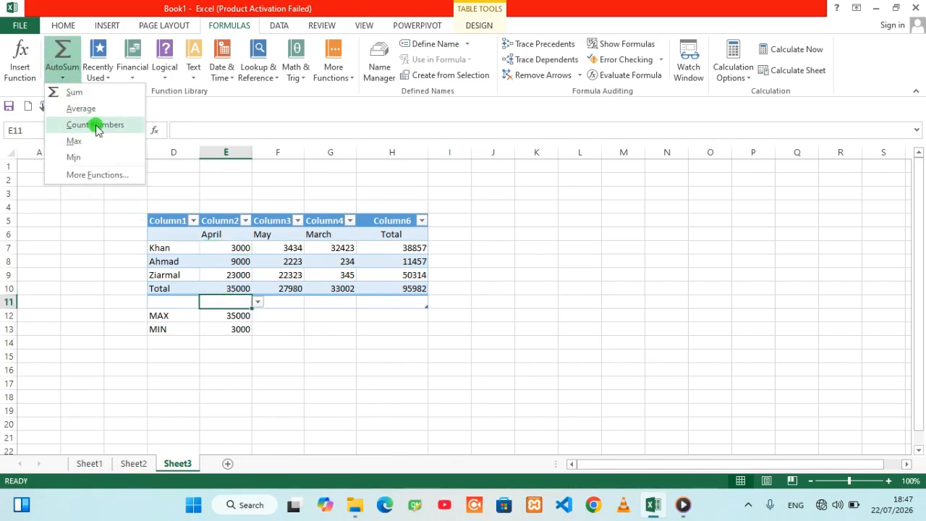
left_click(94, 124)
key("Return")
left_click(282, 325)
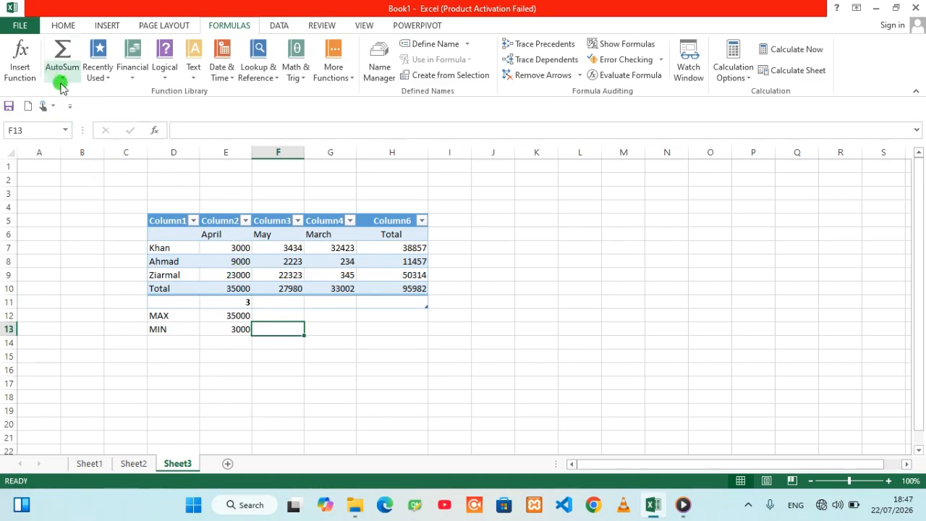
left_click(62, 78)
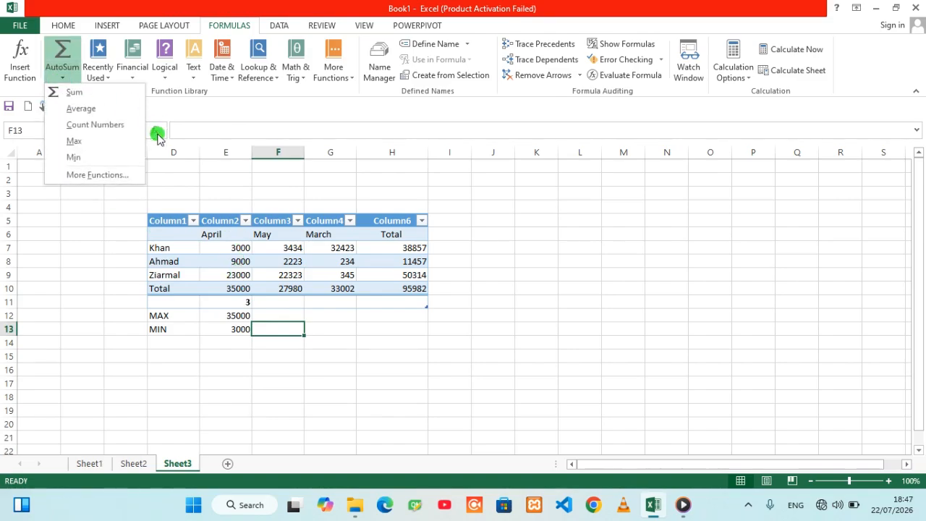
left_click(81, 109)
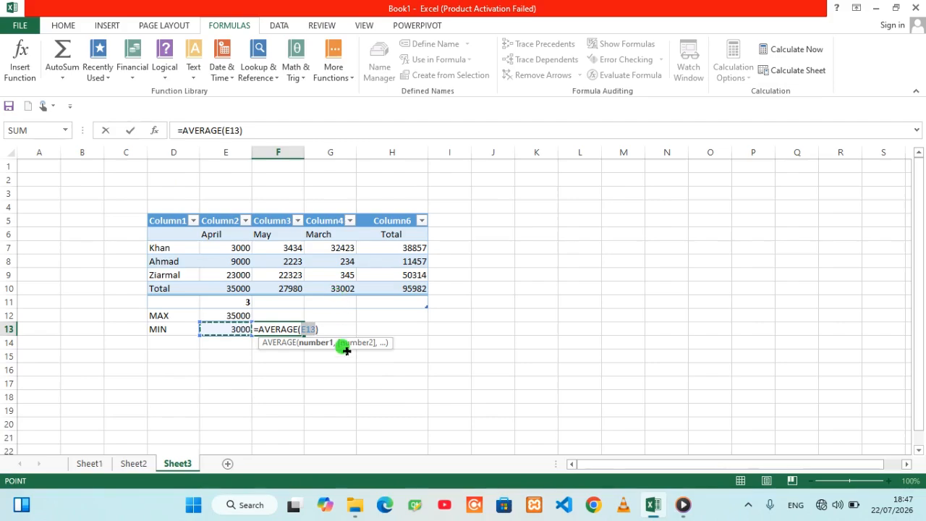
left_click_drag(228, 383, 255, 385)
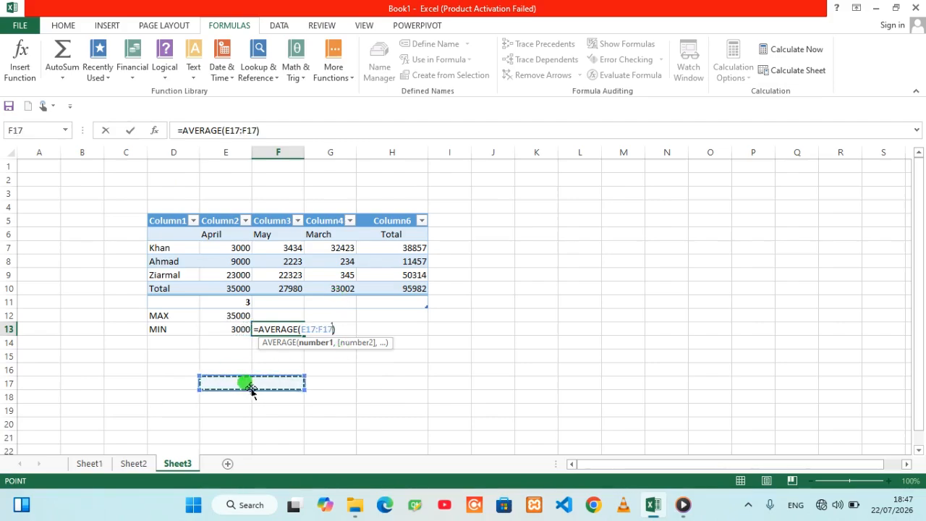
left_click(413, 379)
left_click_drag(333, 327, 251, 333)
key("BackSpace")
left_click(337, 314)
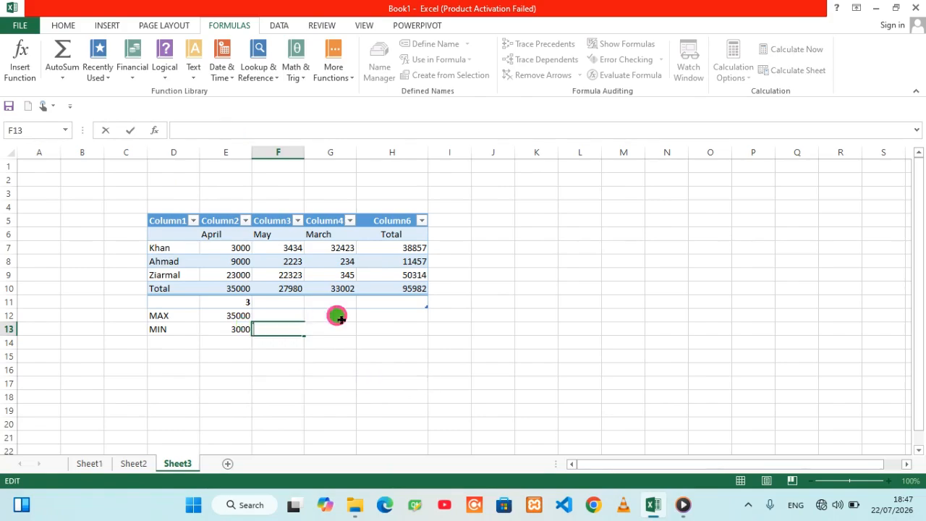
left_click(205, 350)
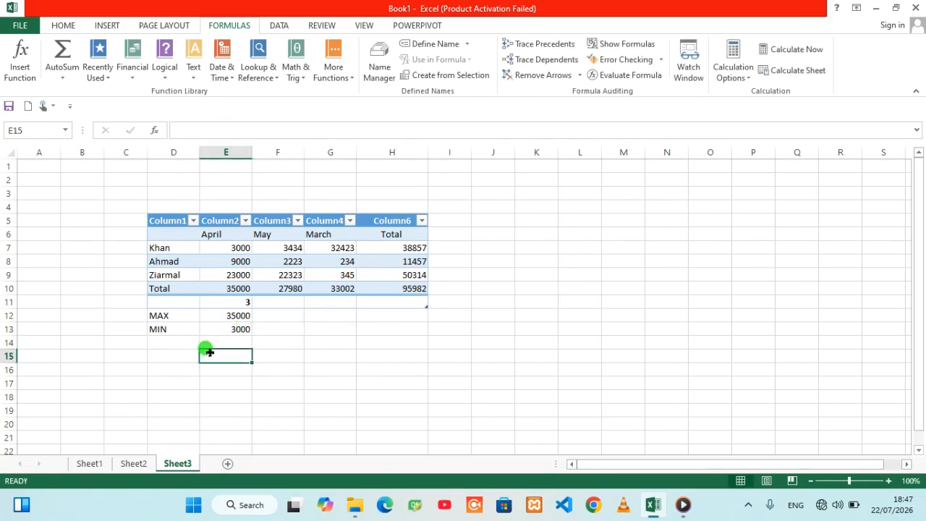